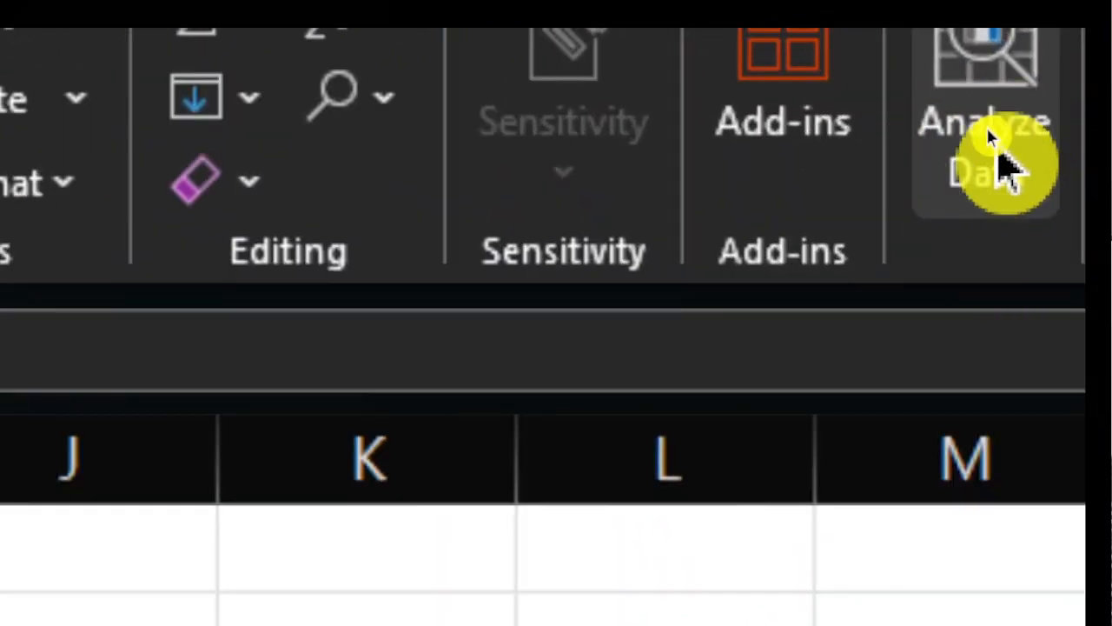
Step: Run Analyze Data on the product sales table and examine the suggested questions and discovered insights
{"action": "left_click", "coordinate": [999, 165]}
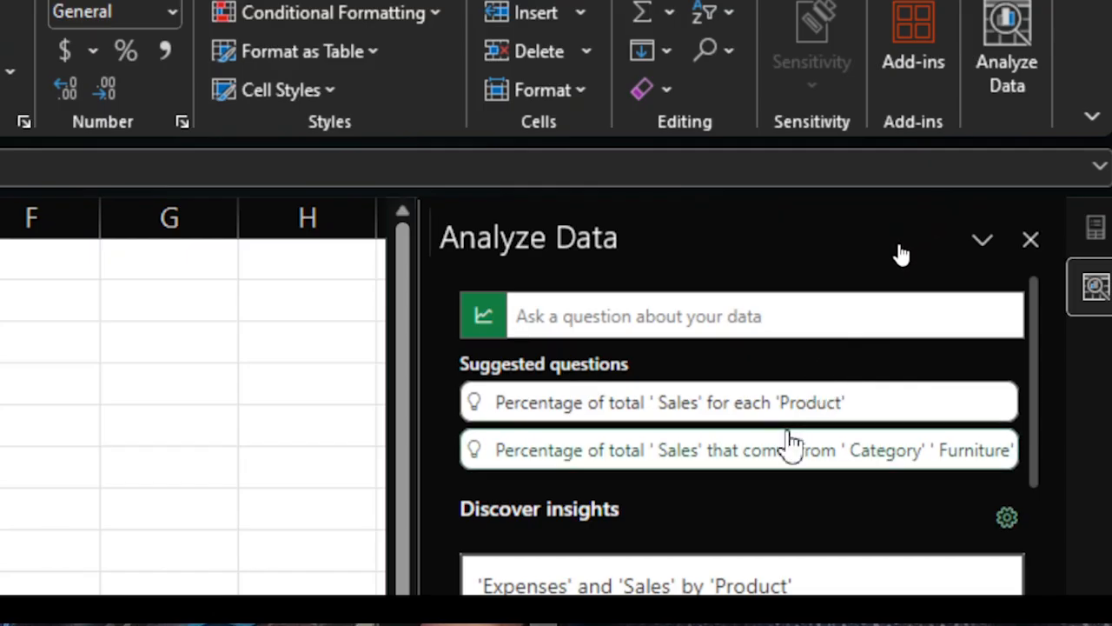
{"action": "scroll", "coordinate": [725, 595], "scroll_direction": "down", "scroll_amount": 5}
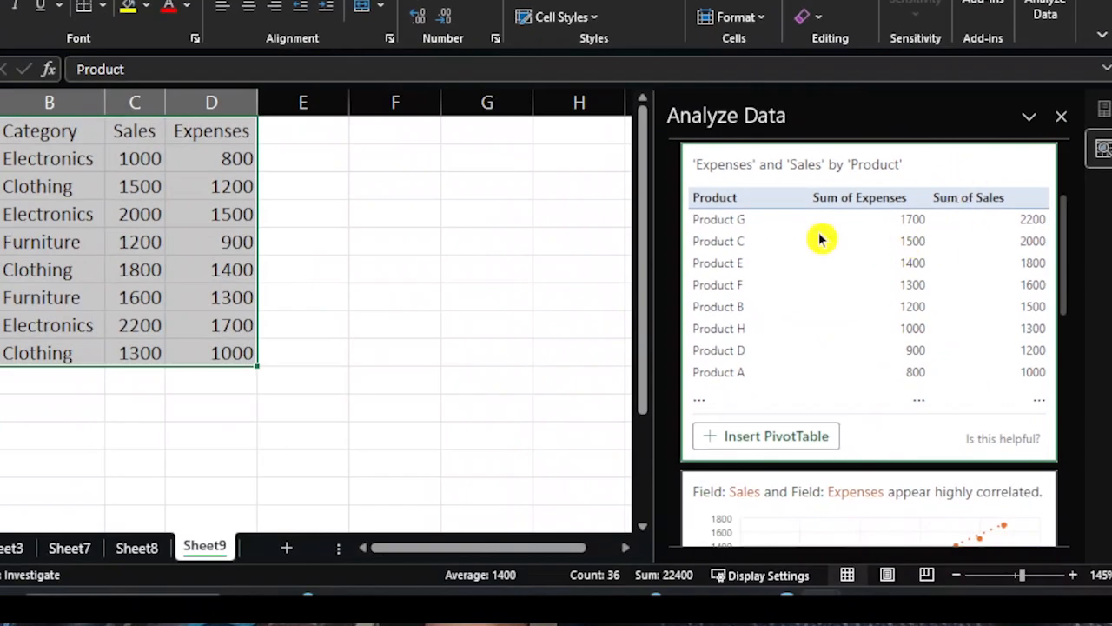
{"action": "scroll", "coordinate": [844, 236], "scroll_direction": "up", "scroll_amount": 3}
{"action": "scroll", "coordinate": [851, 269], "scroll_direction": "down", "scroll_amount": 2}
{"action": "scroll", "coordinate": [856, 252], "scroll_direction": "down", "scroll_amount": 10}
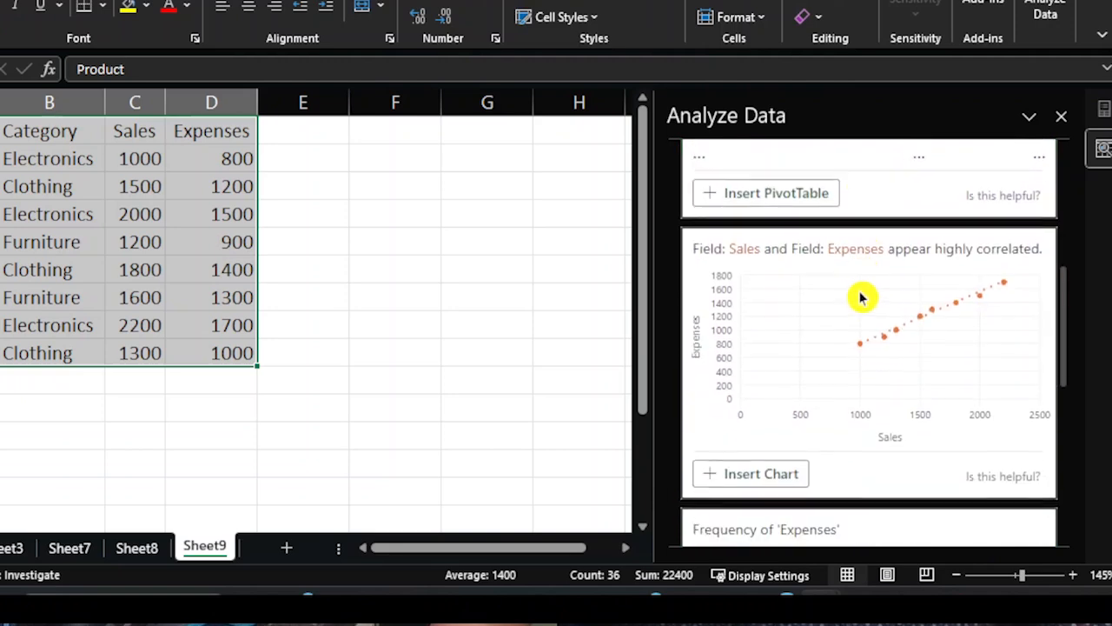
{"action": "scroll", "coordinate": [880, 310], "scroll_direction": "down", "scroll_amount": 2}
{"action": "scroll", "coordinate": [880, 307], "scroll_direction": "up", "scroll_amount": 10}
{"action": "scroll", "coordinate": [876, 299], "scroll_direction": "up", "scroll_amount": 5}
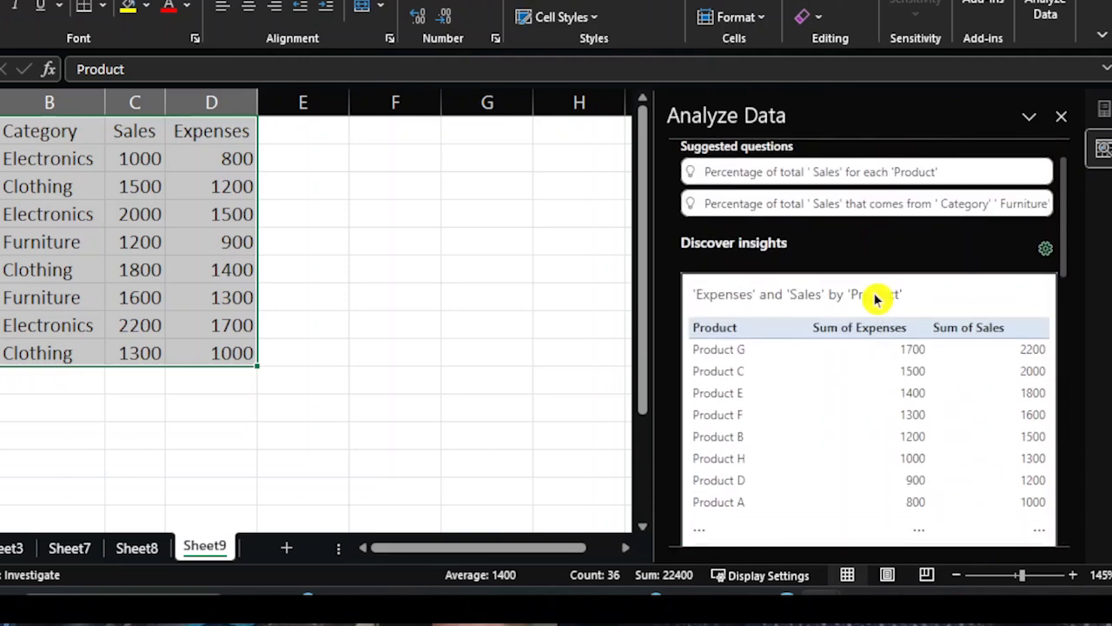
{"action": "scroll", "coordinate": [876, 299], "scroll_direction": "down", "scroll_amount": 5}
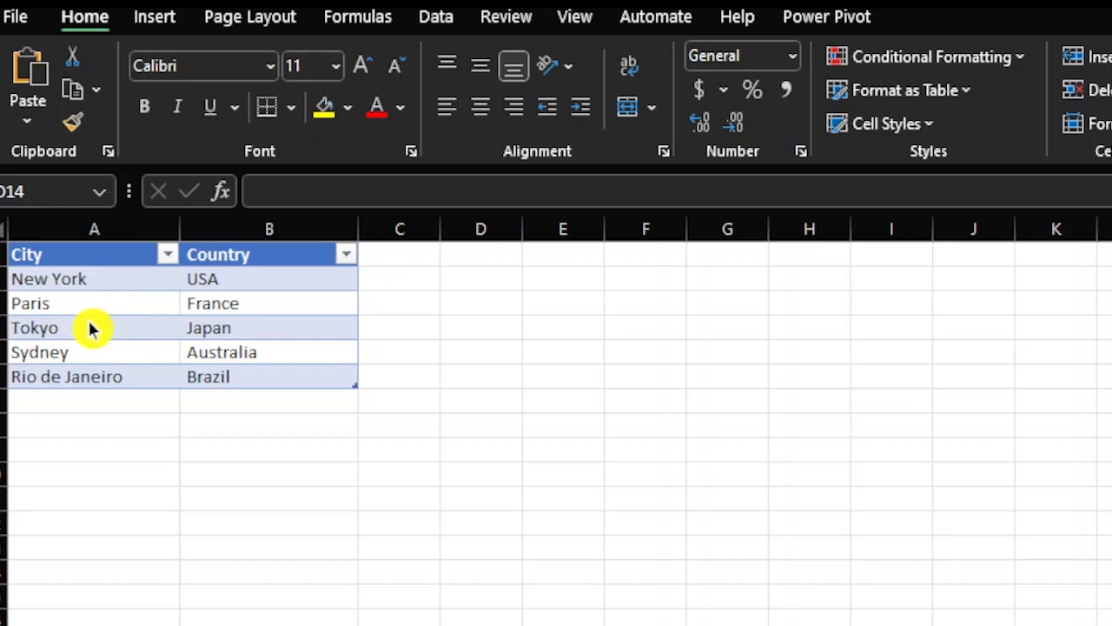
Step: Convert the city and country entries in the table to the Geography data type
{"action": "key", "text": "Escape"}
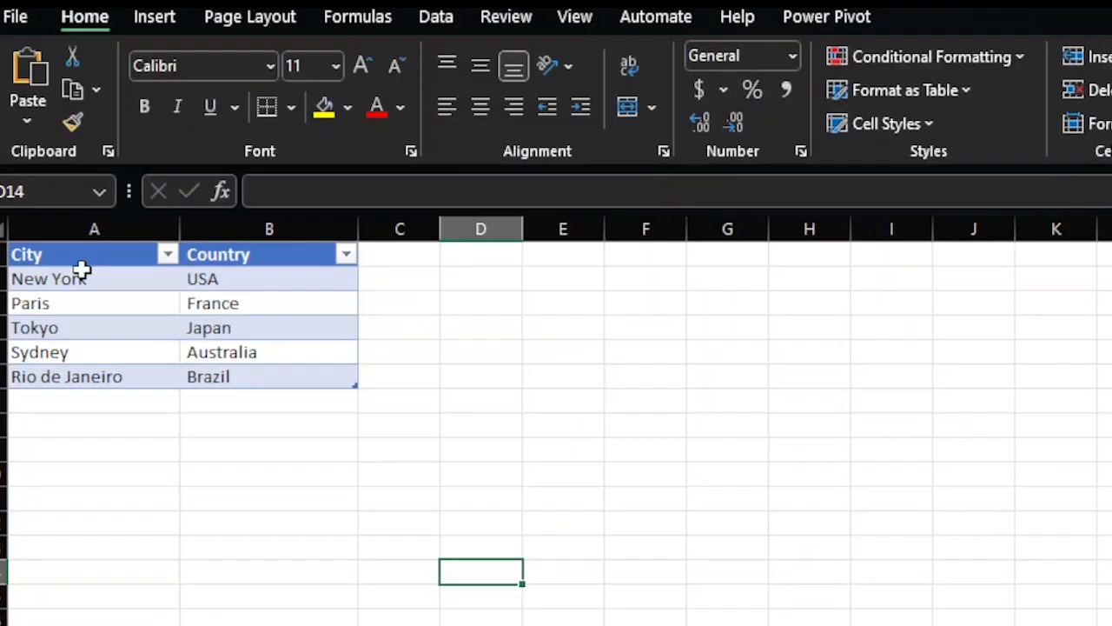
{"action": "key", "text": "alt"}
{"action": "left_click", "coordinate": [74, 257]}
{"action": "left_click_drag", "start_coordinate": [64, 280], "coordinate": [260, 375]}
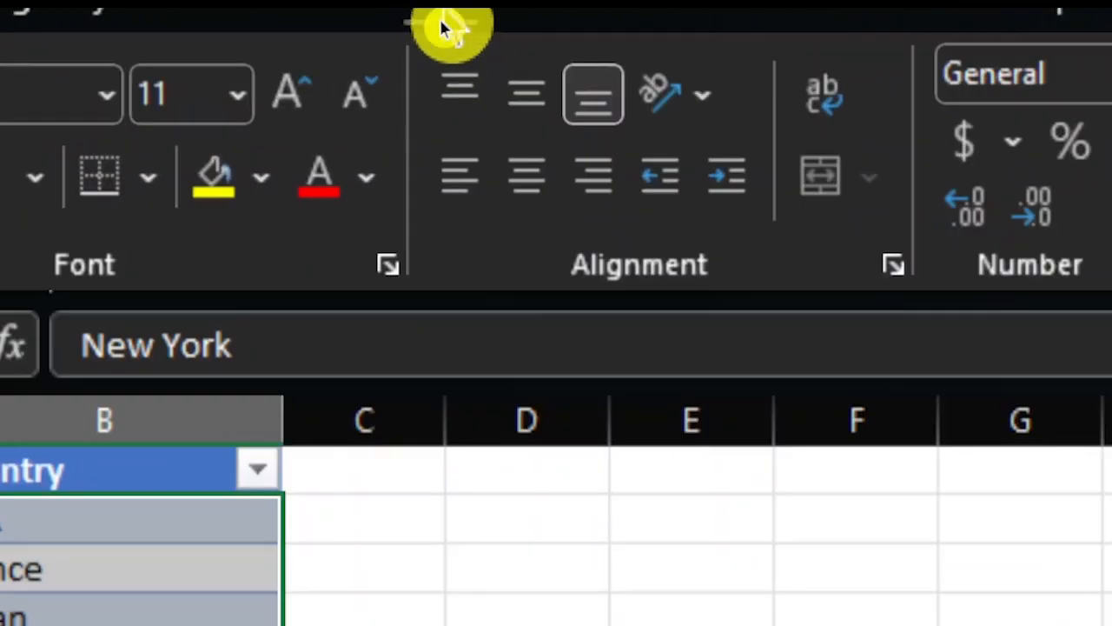
{"action": "left_click", "coordinate": [437, 28]}
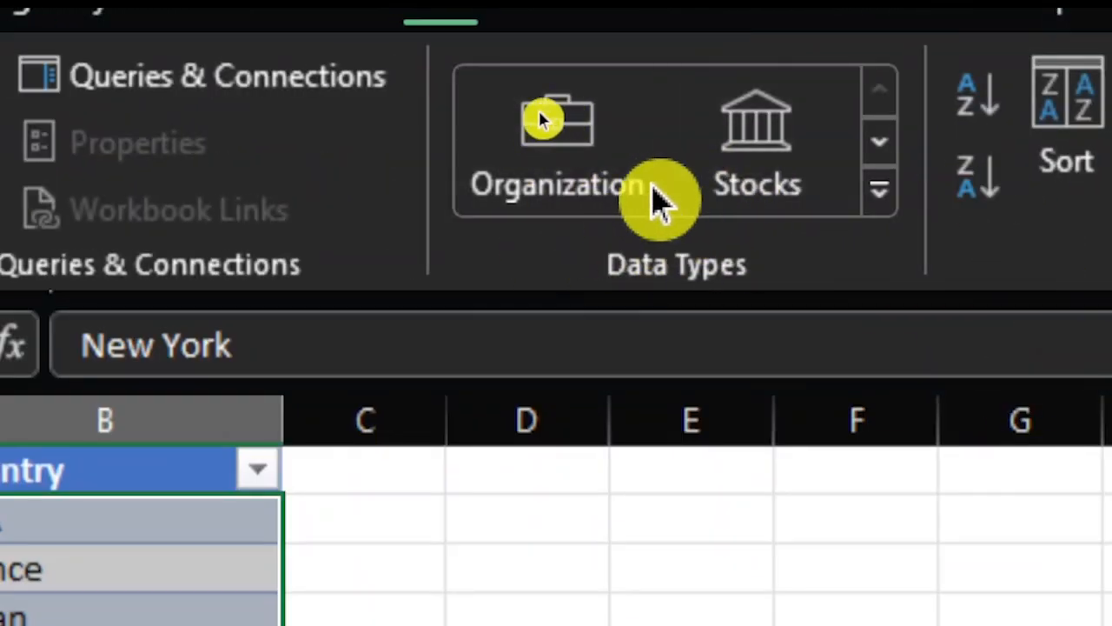
{"action": "left_click", "coordinate": [880, 201]}
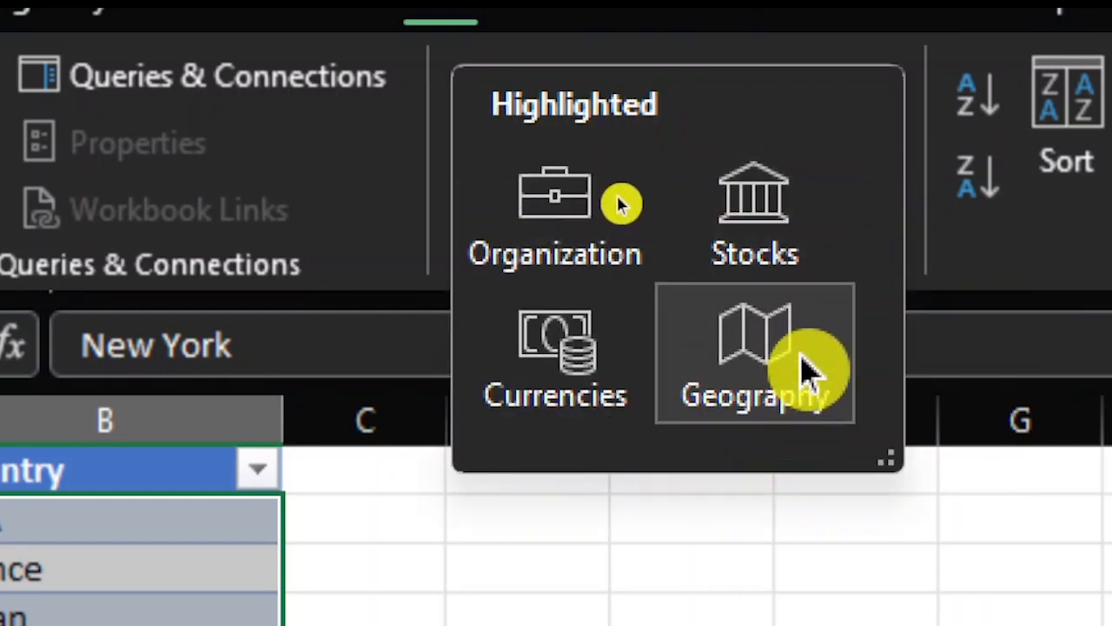
{"action": "left_click", "coordinate": [756, 369]}
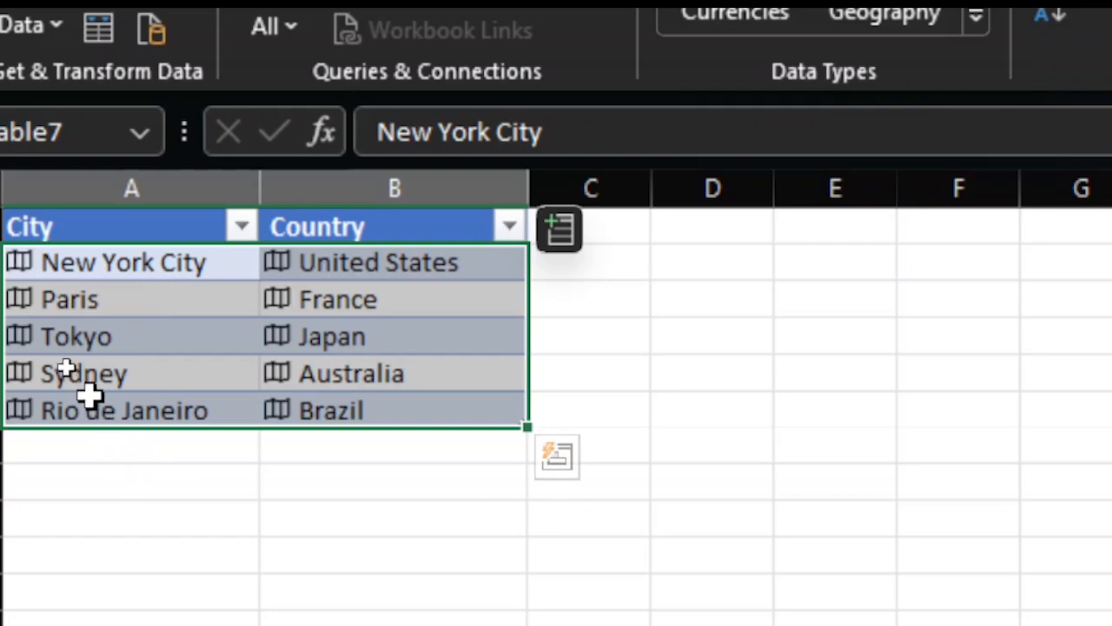
Step: Examine the Geography data cards for New York City and the United States
{"action": "left_click", "coordinate": [24, 276]}
{"action": "scroll", "coordinate": [610, 600], "scroll_direction": "down", "scroll_amount": 2}
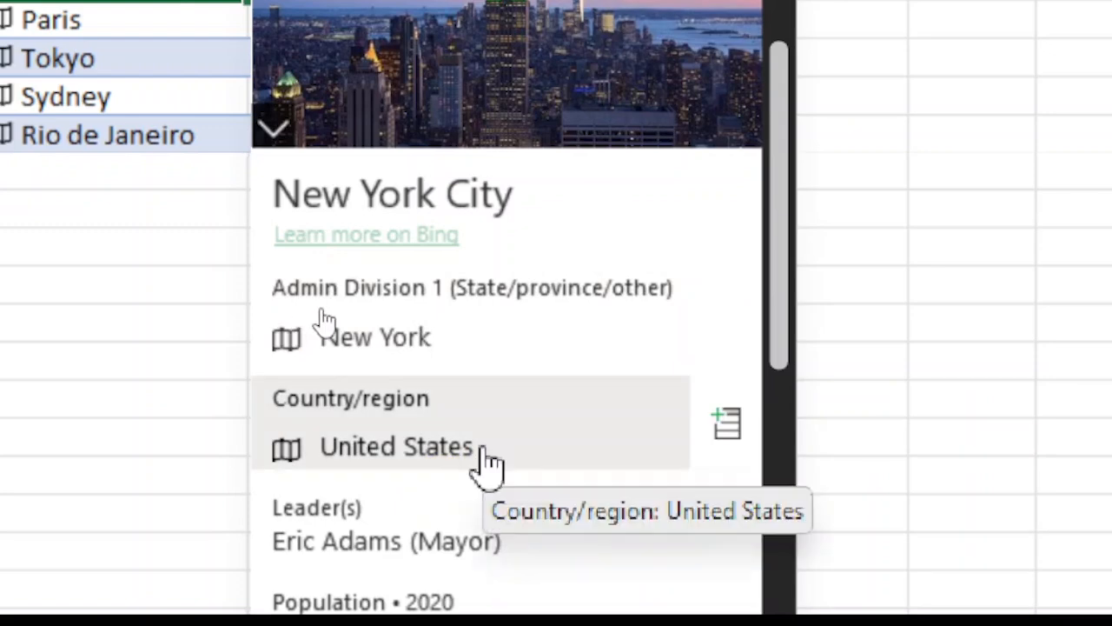
{"action": "scroll", "coordinate": [482, 456], "scroll_direction": "down", "scroll_amount": 2}
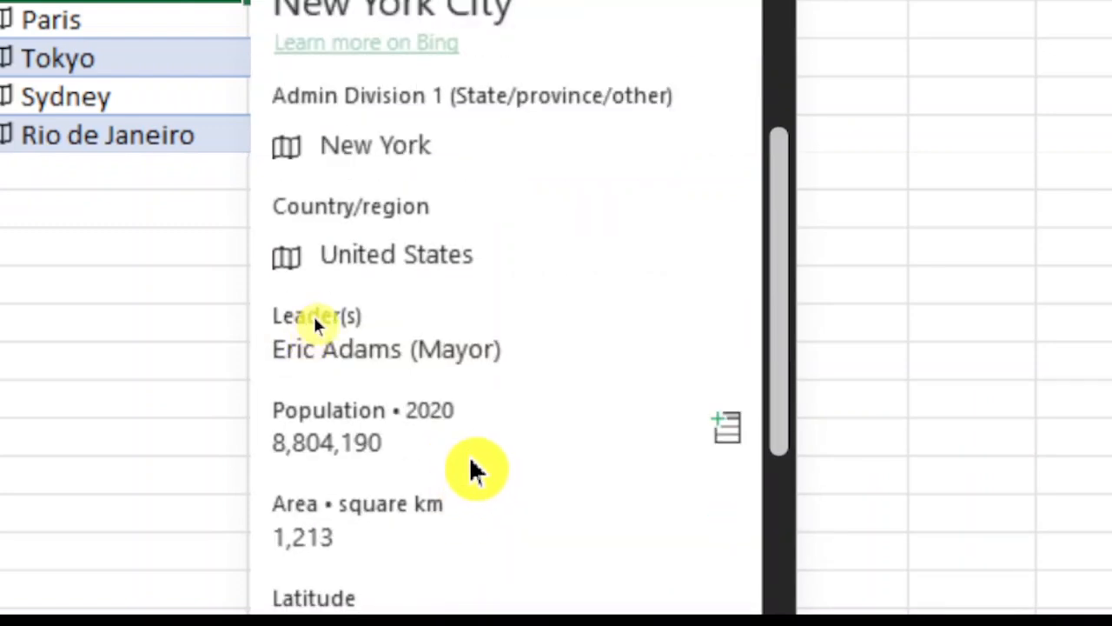
{"action": "scroll", "coordinate": [477, 480], "scroll_direction": "down", "scroll_amount": 3}
{"action": "scroll", "coordinate": [472, 461], "scroll_direction": "up", "scroll_amount": 3}
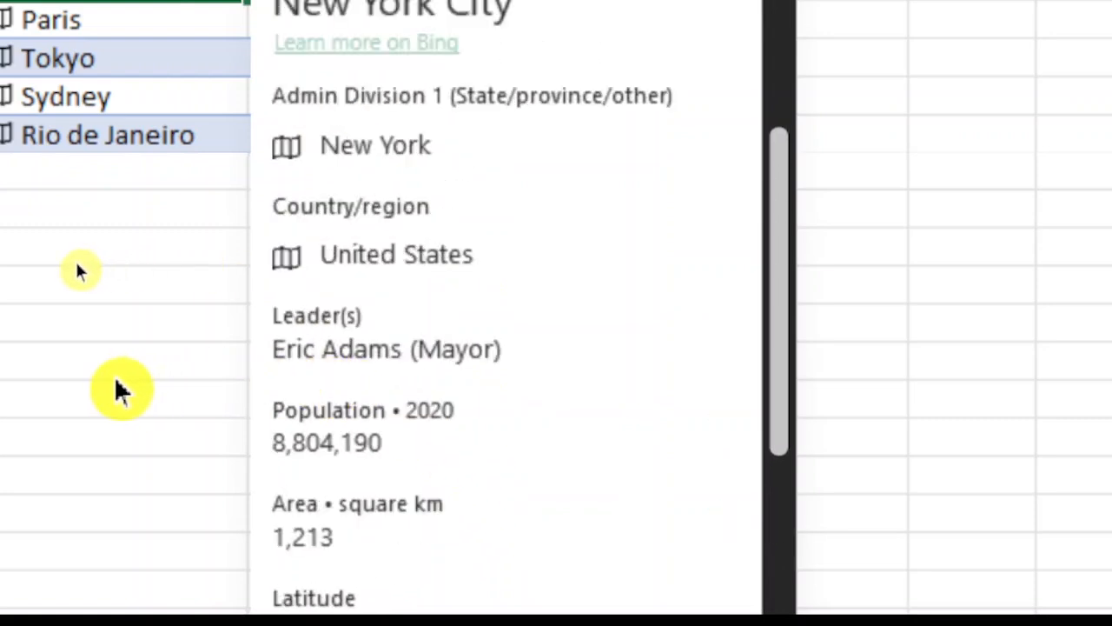
{"action": "left_click", "coordinate": [118, 381]}
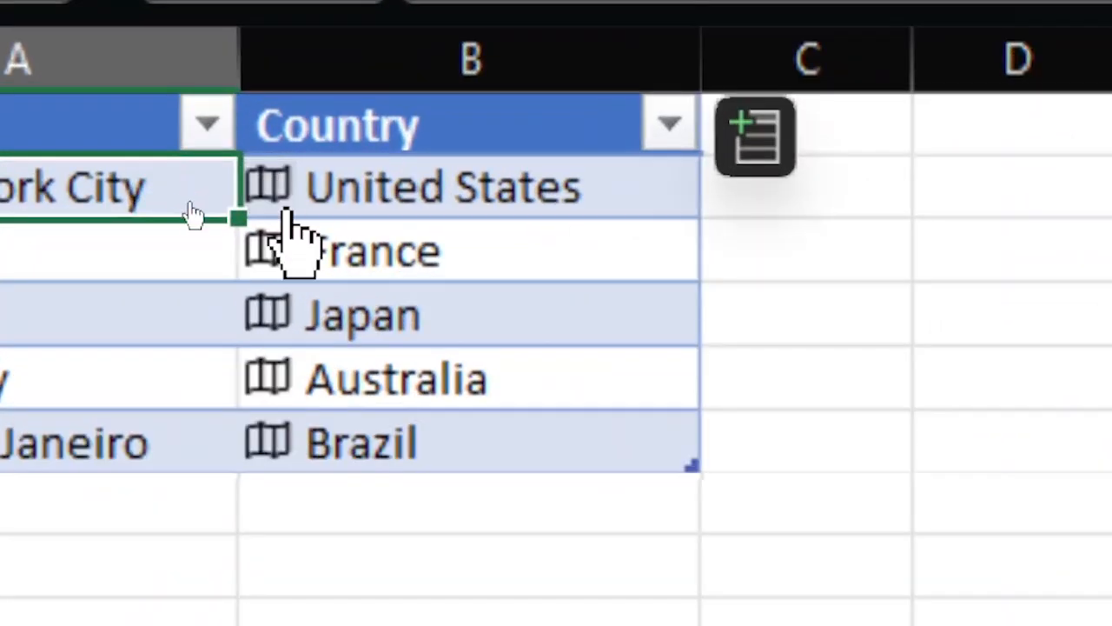
{"action": "left_click", "coordinate": [269, 193]}
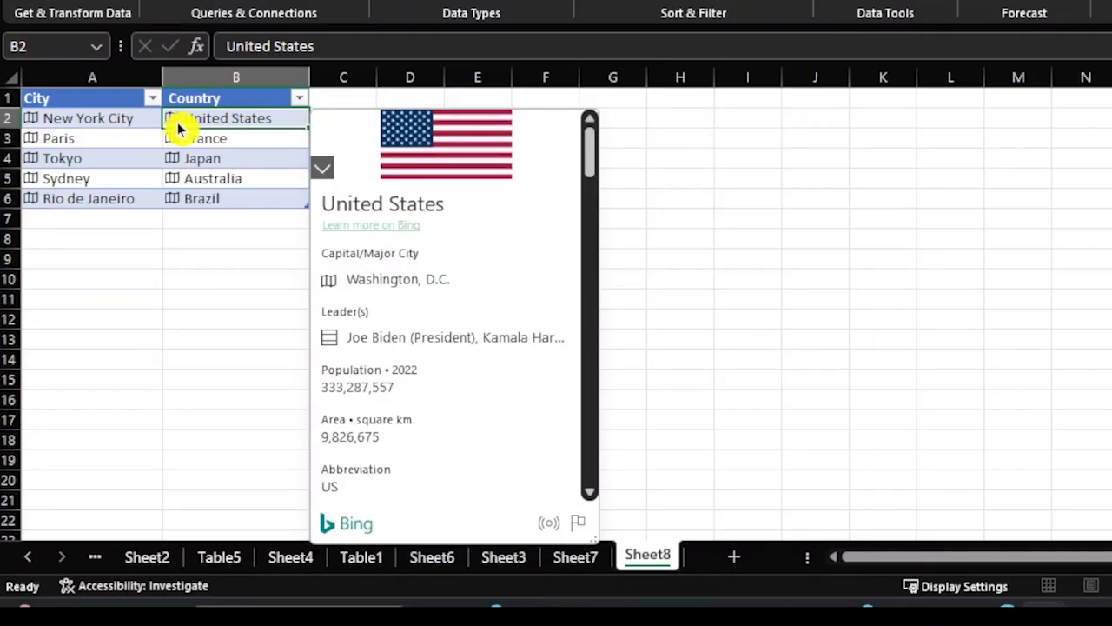
{"action": "left_click", "coordinate": [171, 120]}
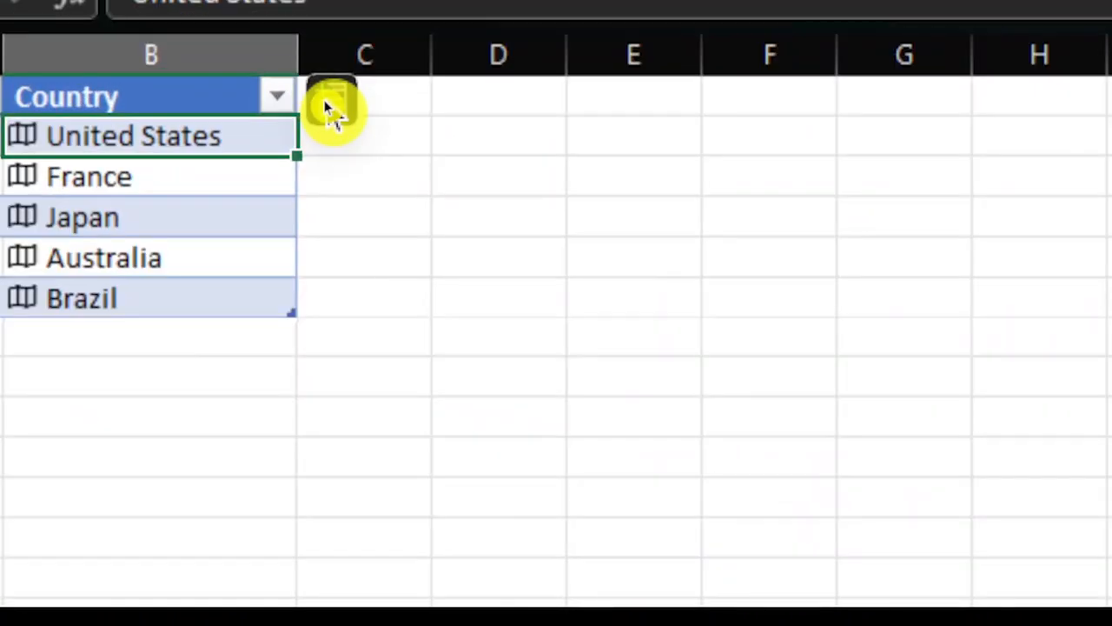
Step: Add the Abbreviation and Image fields of the Country data type as new table columns
{"action": "left_click", "coordinate": [331, 106]}
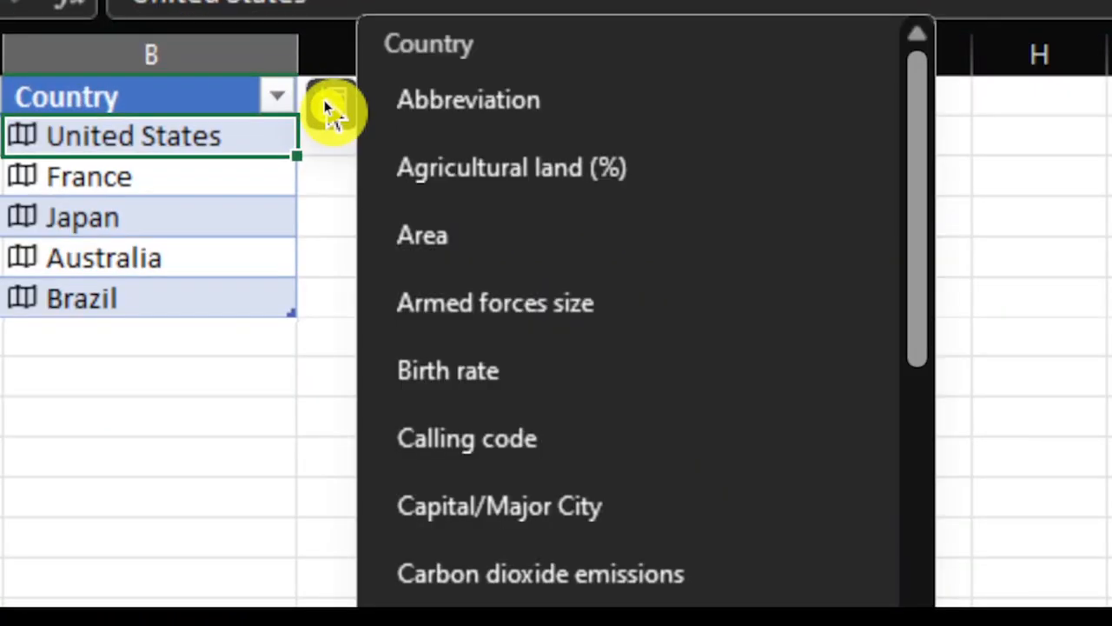
{"action": "left_click", "coordinate": [535, 112]}
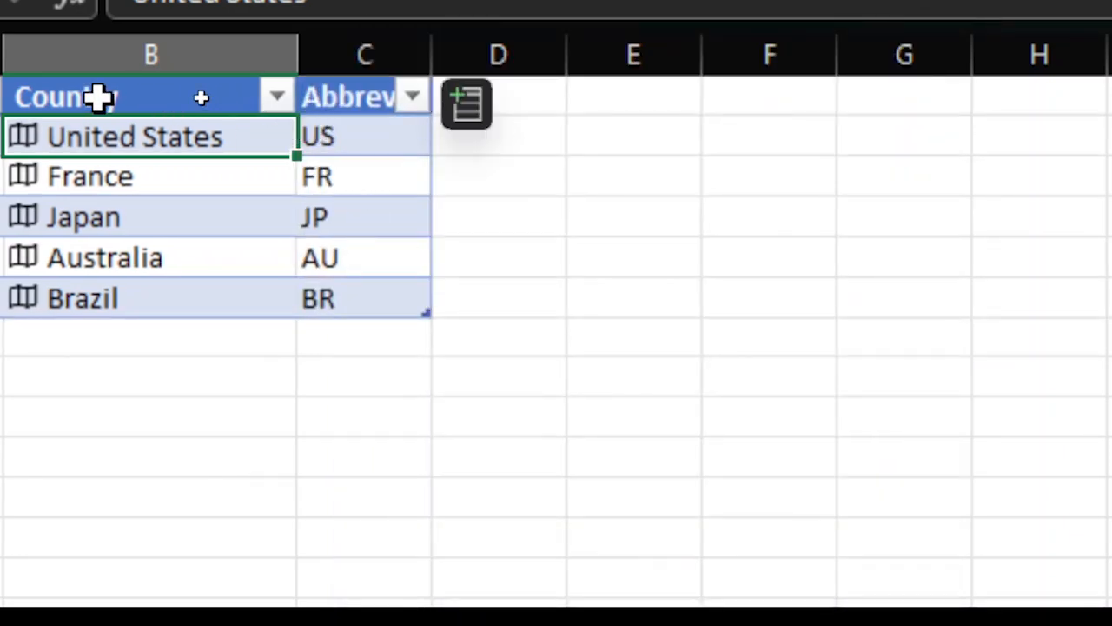
{"action": "left_click", "coordinate": [23, 138]}
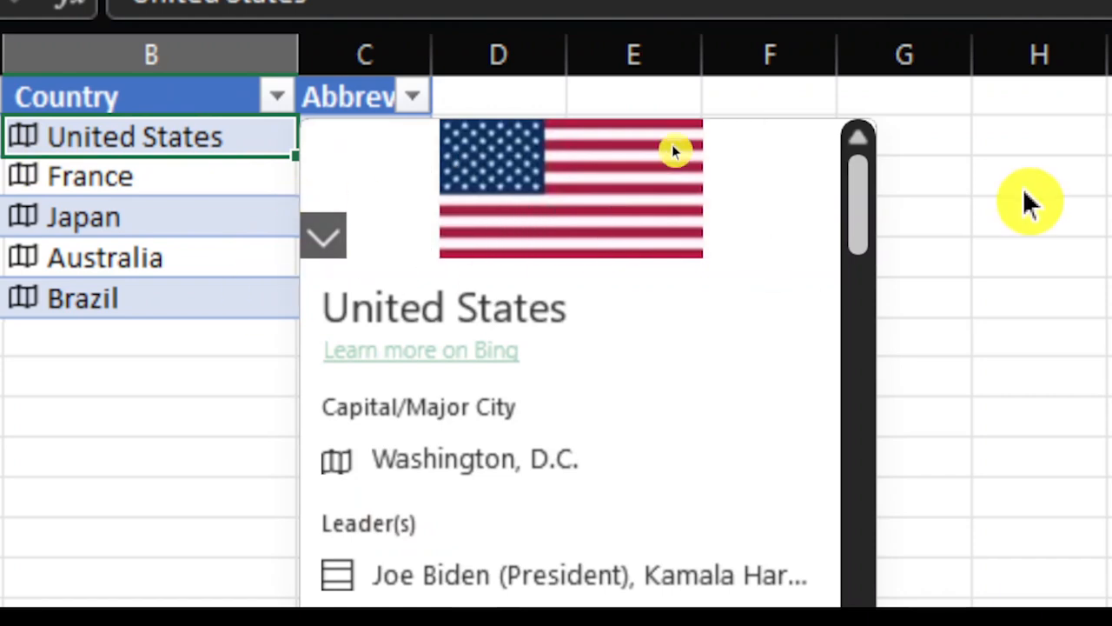
{"action": "left_click", "coordinate": [803, 193]}
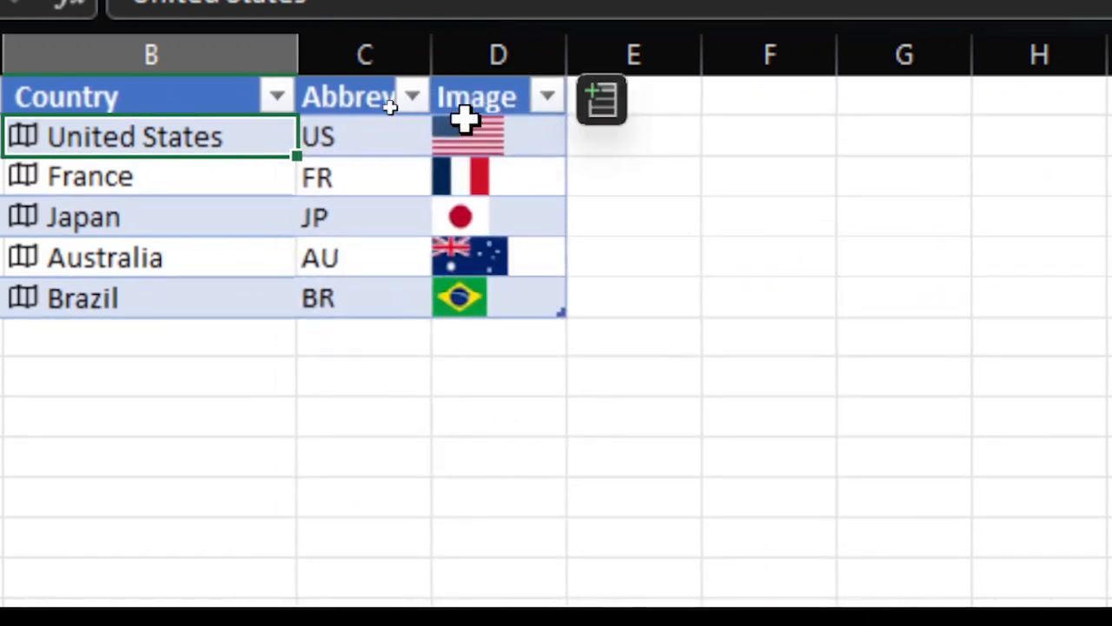
Step: Add the Currency code field from the United States data card as a table column
{"action": "left_click", "coordinate": [23, 139]}
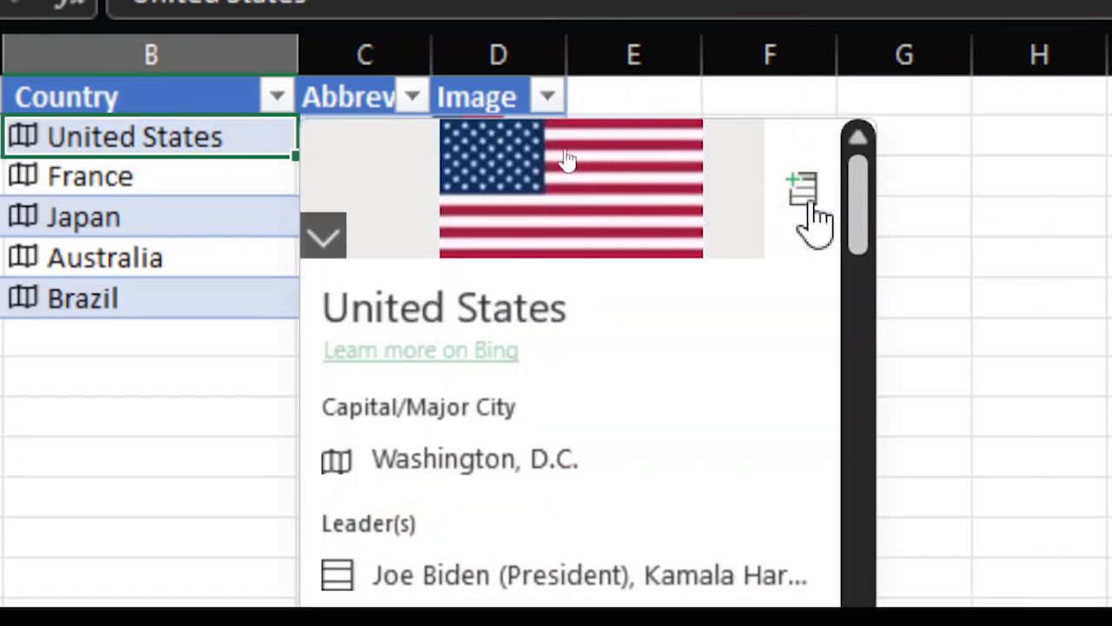
{"action": "scroll", "coordinate": [765, 383], "scroll_direction": "down", "scroll_amount": 6}
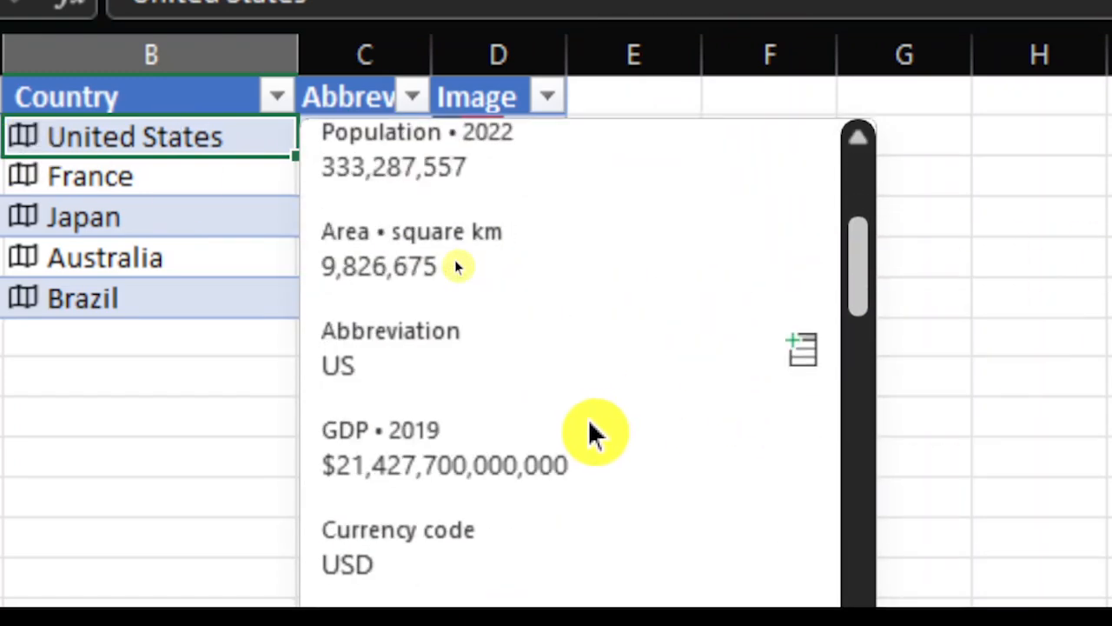
{"action": "scroll", "coordinate": [581, 461], "scroll_direction": "down", "scroll_amount": 1}
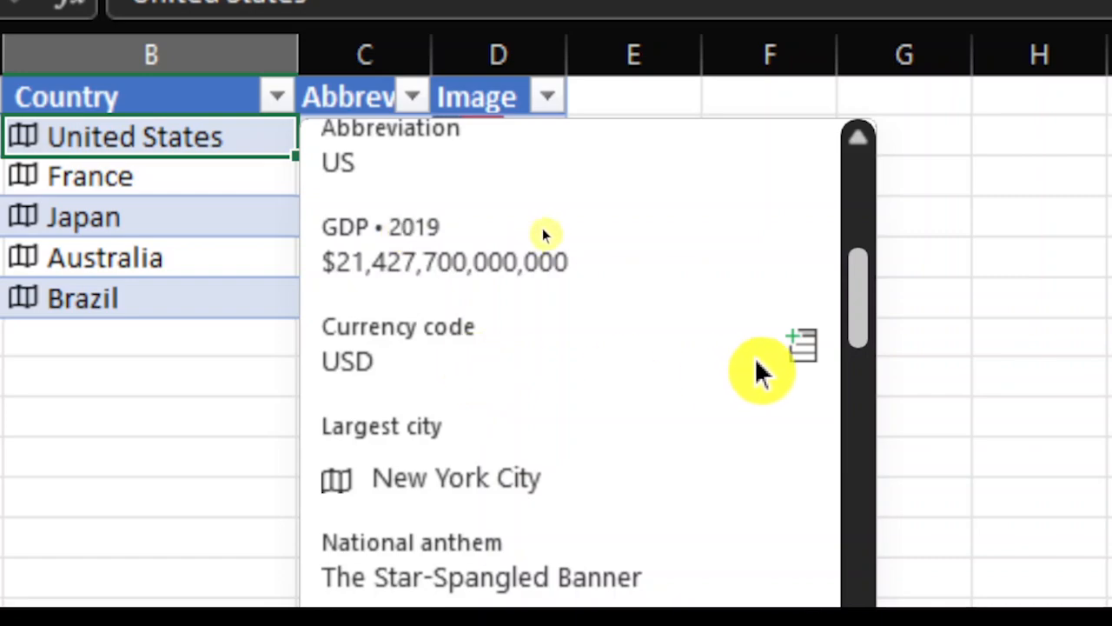
{"action": "left_click", "coordinate": [800, 343]}
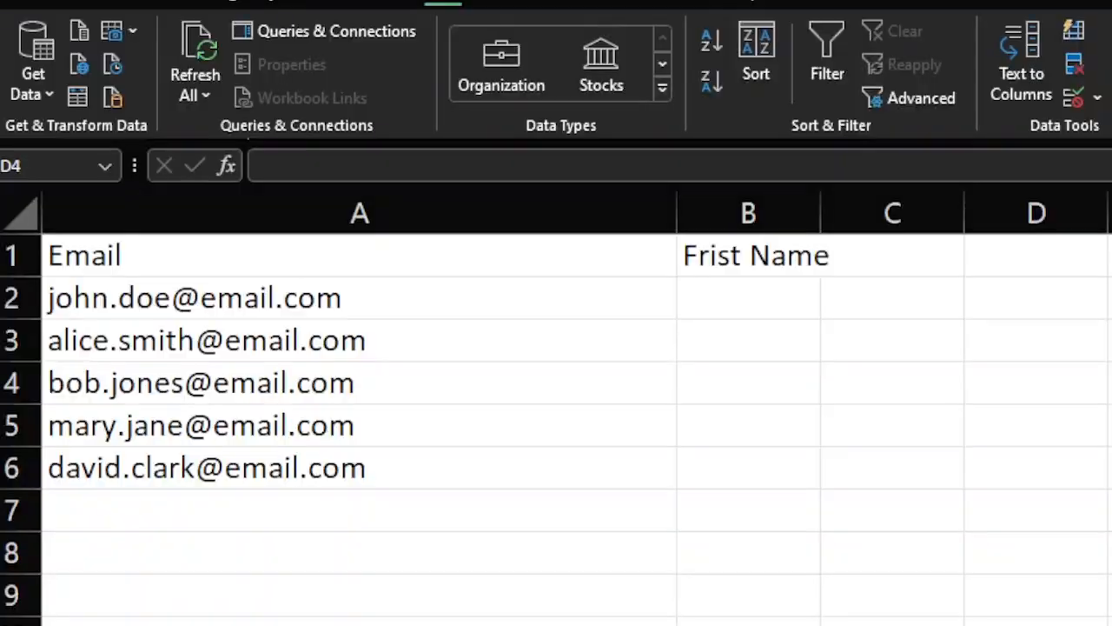
{"action": "left_click_drag", "start_coordinate": [183, 266], "coordinate": [206, 470]}
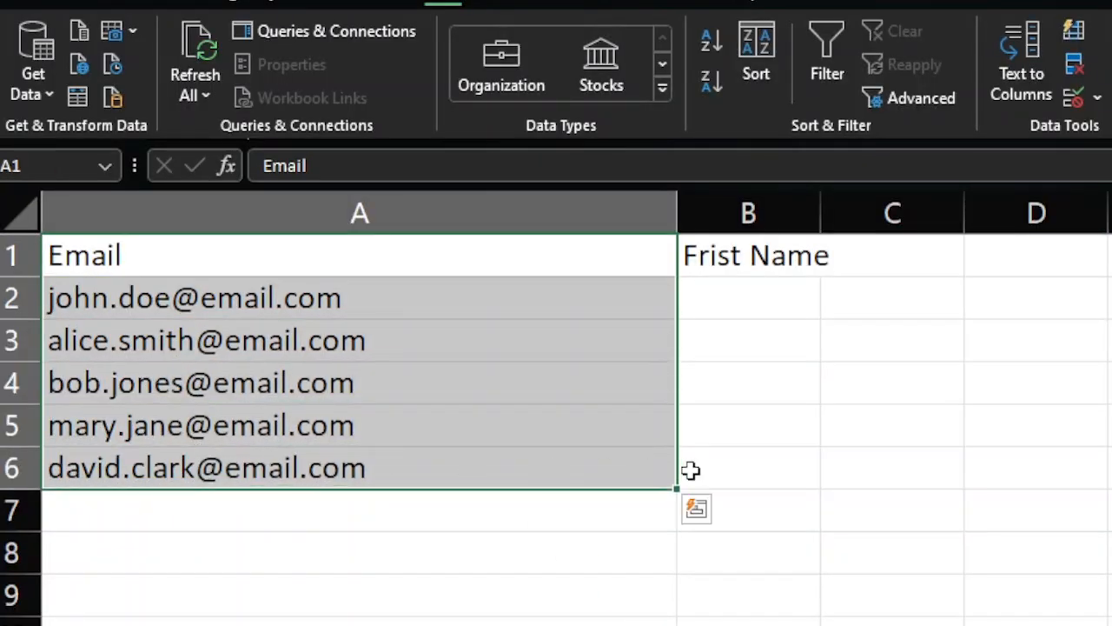
{"action": "left_click", "coordinate": [692, 468]}
{"action": "left_click", "coordinate": [737, 266]}
{"action": "left_click", "coordinate": [733, 304]}
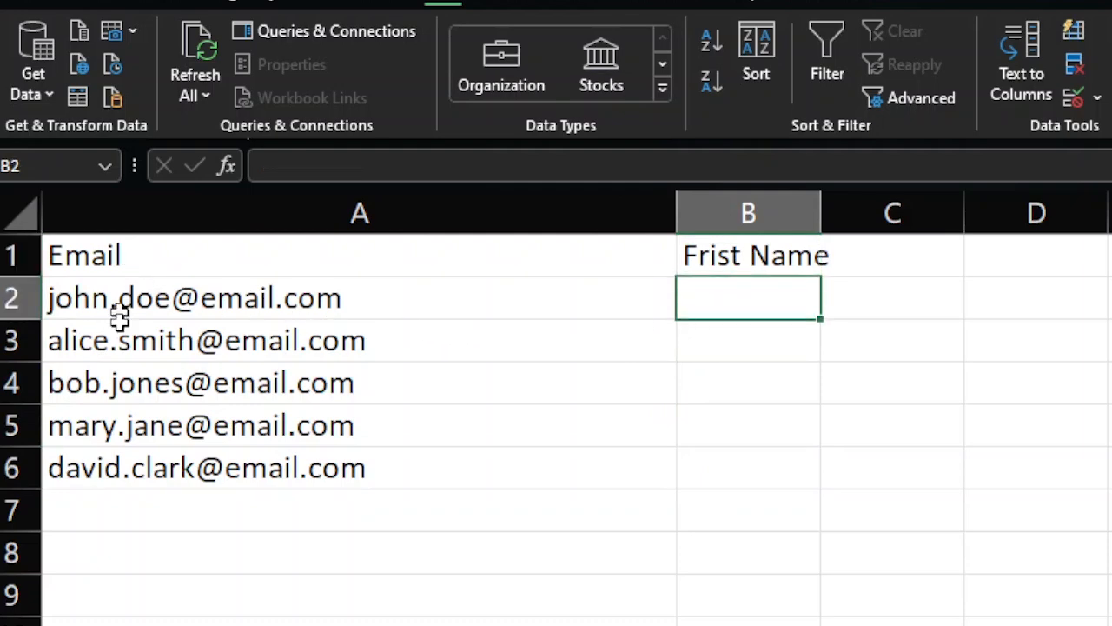
{"action": "left_click", "coordinate": [289, 258]}
Step: Enter the first names from the first two email addresses in cells B2 and B3 as the pattern
{"action": "left_click", "coordinate": [720, 301]}
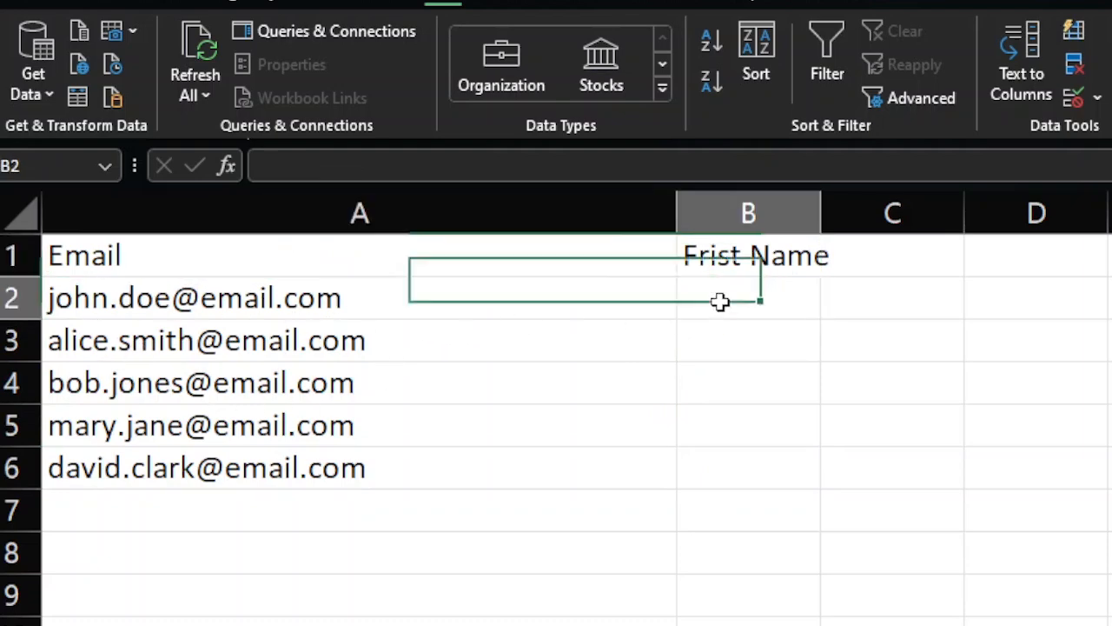
{"action": "type", "text": "jp"}
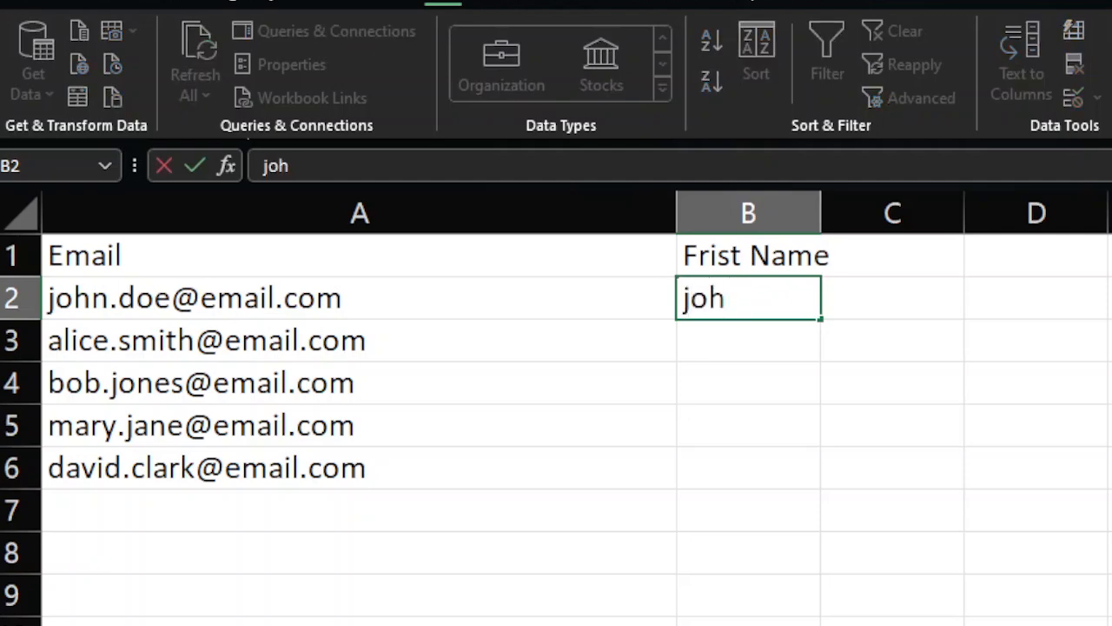
{"action": "type", "text": "hn"}
{"action": "key", "text": "Return"}
{"action": "type", "text": "alice"}
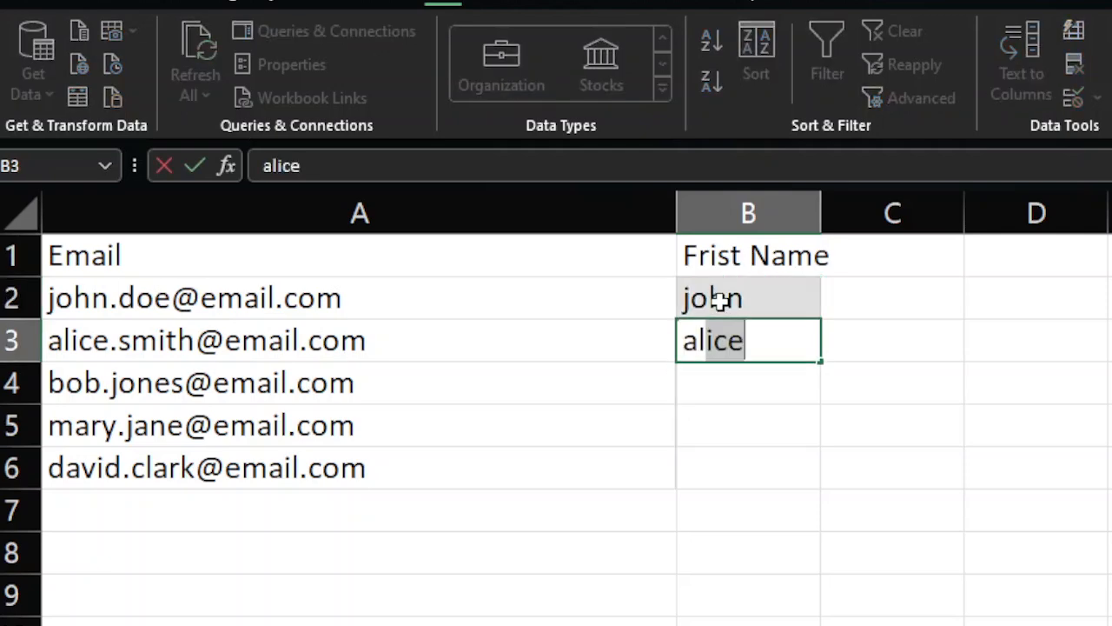
{"action": "key", "text": "Return"}
Step: Extend the first names in B2:B3 down to B6 with Flash Fill
{"action": "left_click", "coordinate": [720, 302]}
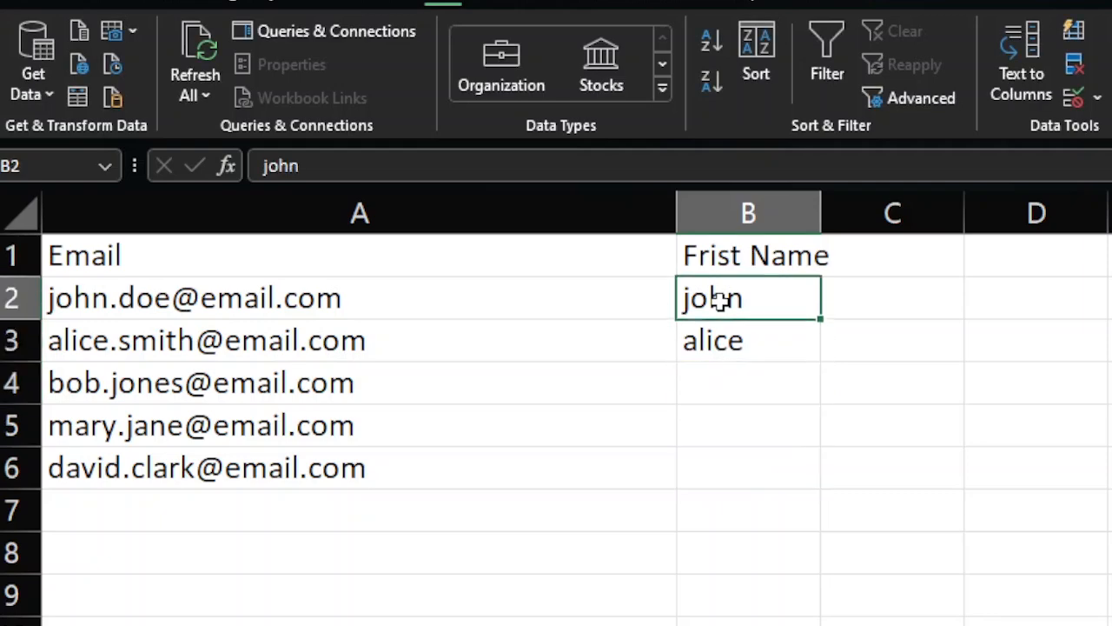
{"action": "key", "text": "shift+Down"}
{"action": "left_click_drag", "start_coordinate": [824, 361], "coordinate": [818, 491]}
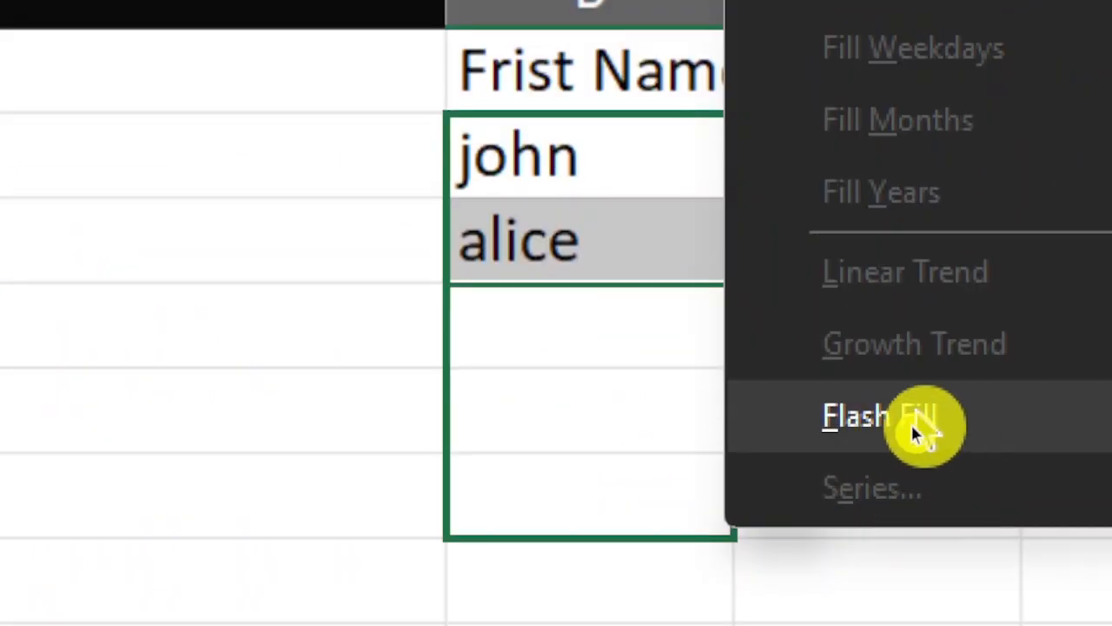
{"action": "left_click", "coordinate": [908, 430]}
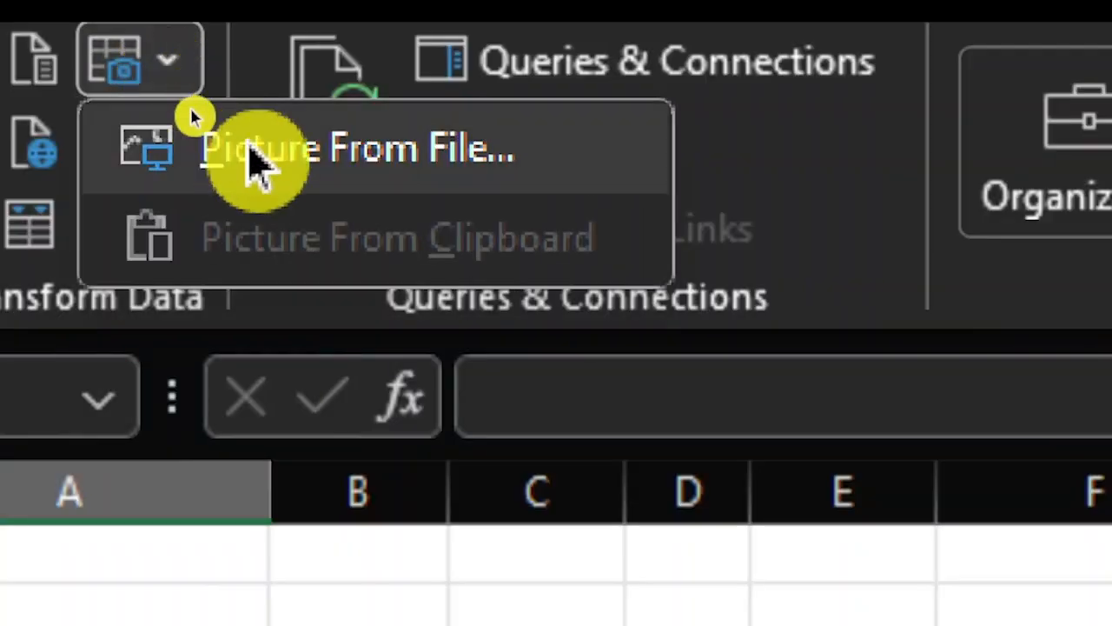
Step: Load the image file "data image sample.png" for data extraction from a picture
{"action": "left_click", "coordinate": [467, 165]}
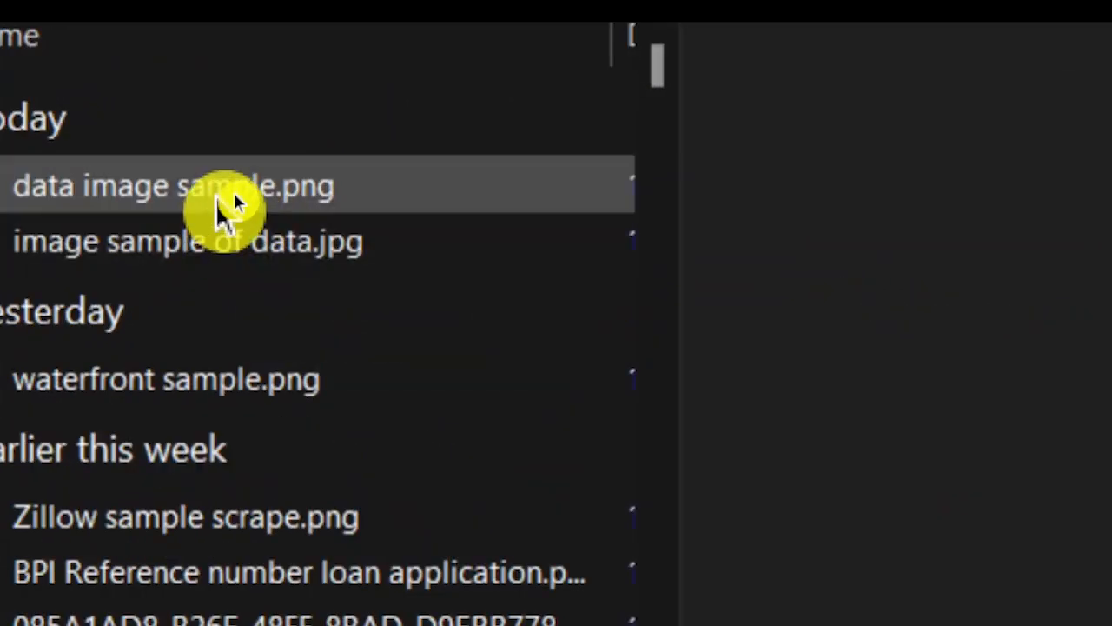
{"action": "left_click", "coordinate": [226, 207]}
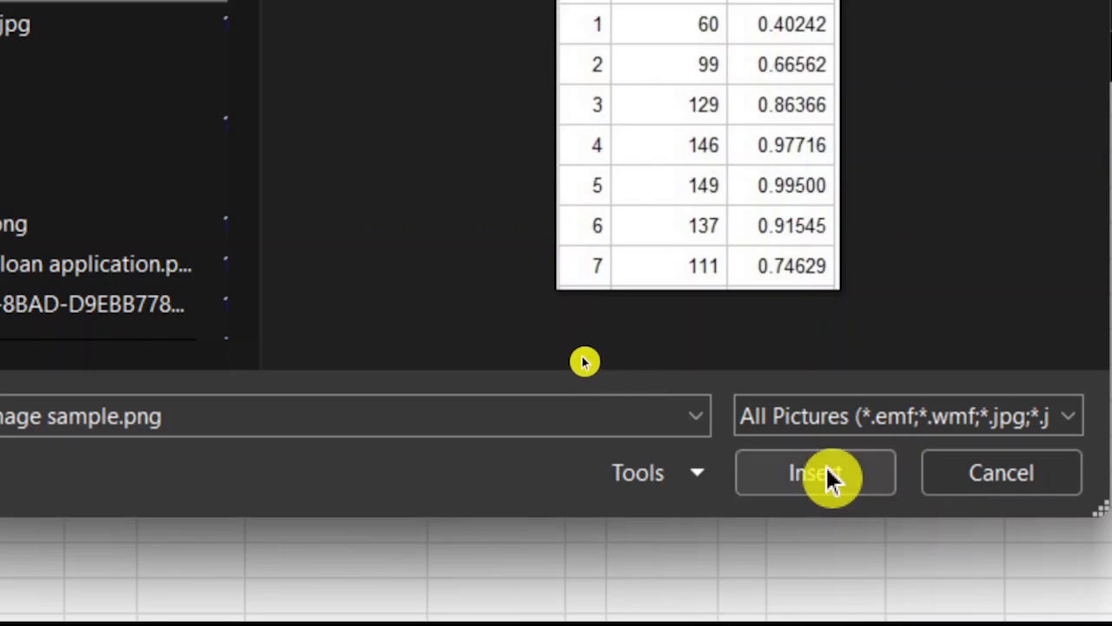
{"action": "left_click", "coordinate": [826, 469]}
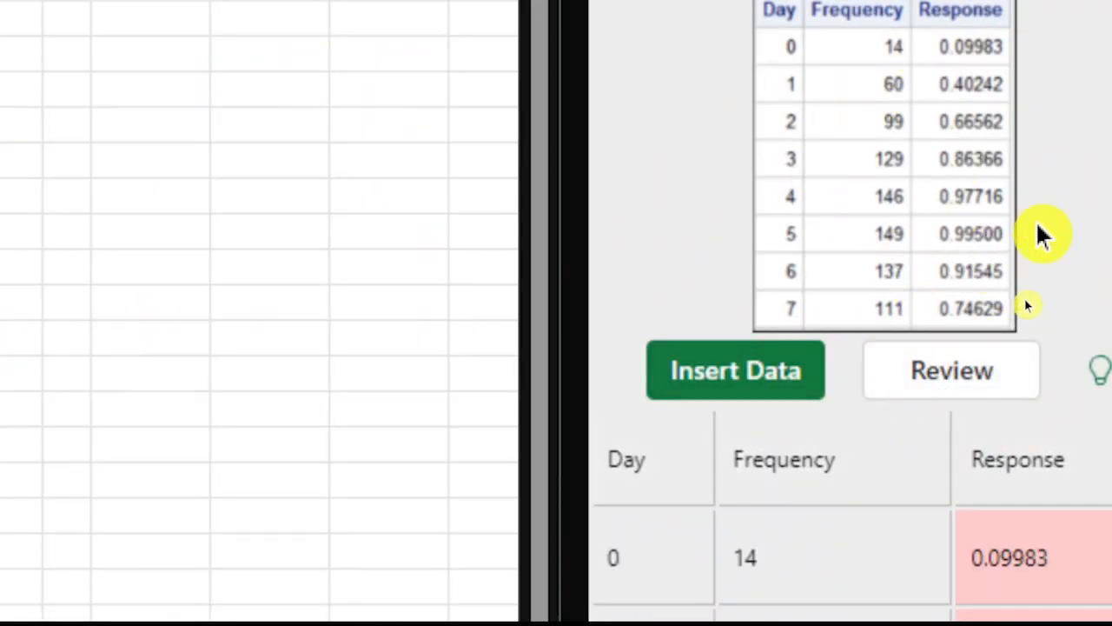
Step: Insert the Day, Frequency and Response data extracted from the picture into the worksheet
{"action": "left_click", "coordinate": [735, 370]}
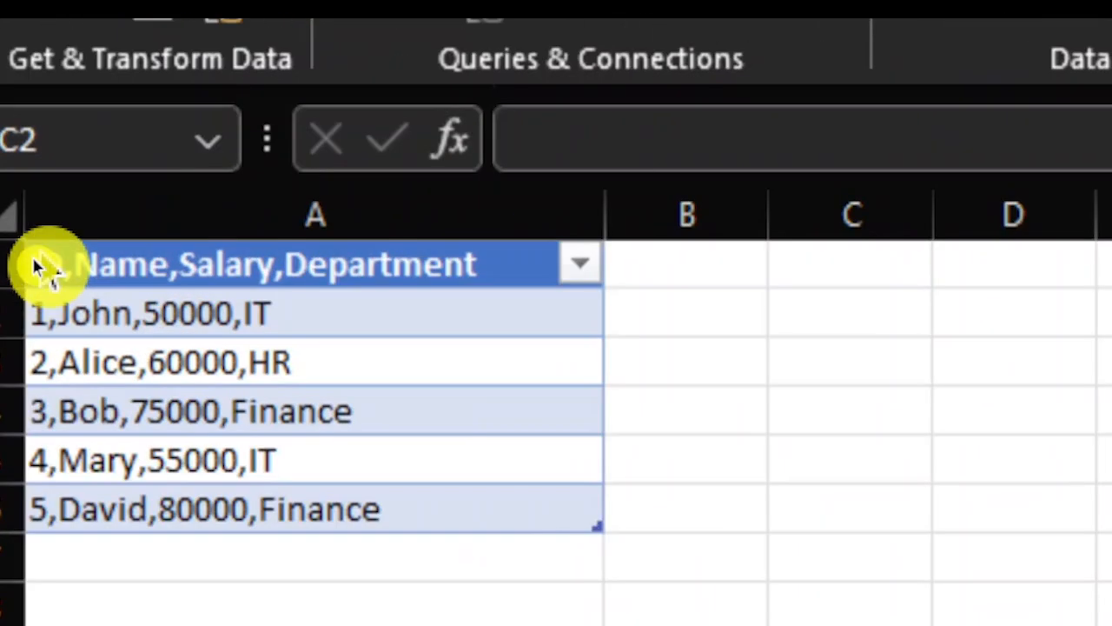
Step: Load the table in A1:A6 into Power Query and split its column by comma at each occurrence of the delimiter
{"action": "left_click_drag", "start_coordinate": [44, 261], "coordinate": [228, 493]}
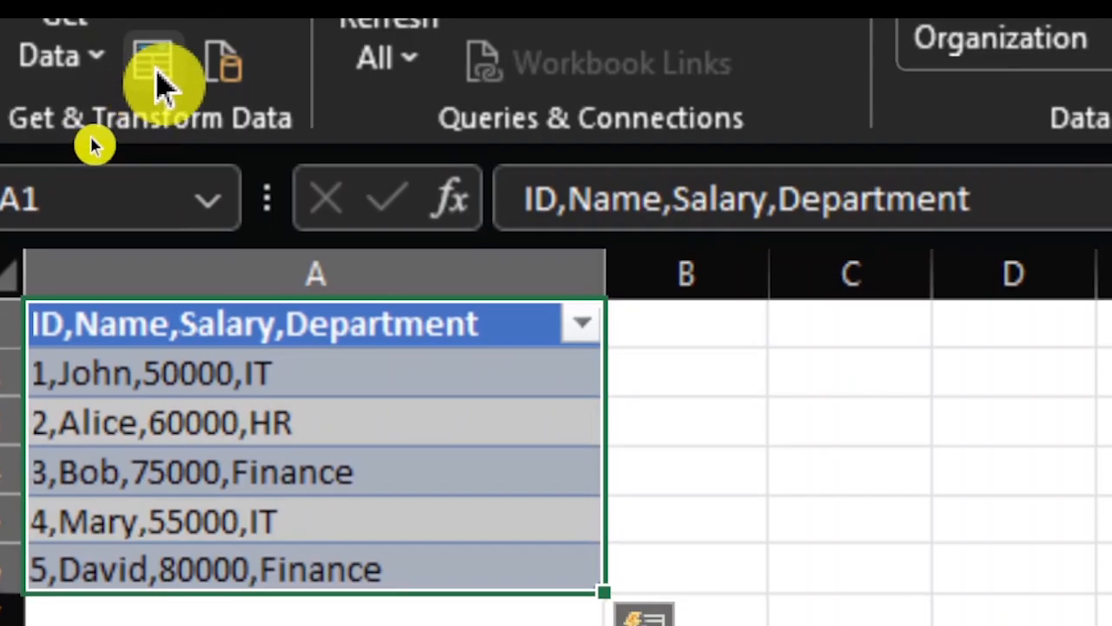
{"action": "left_click", "coordinate": [156, 69]}
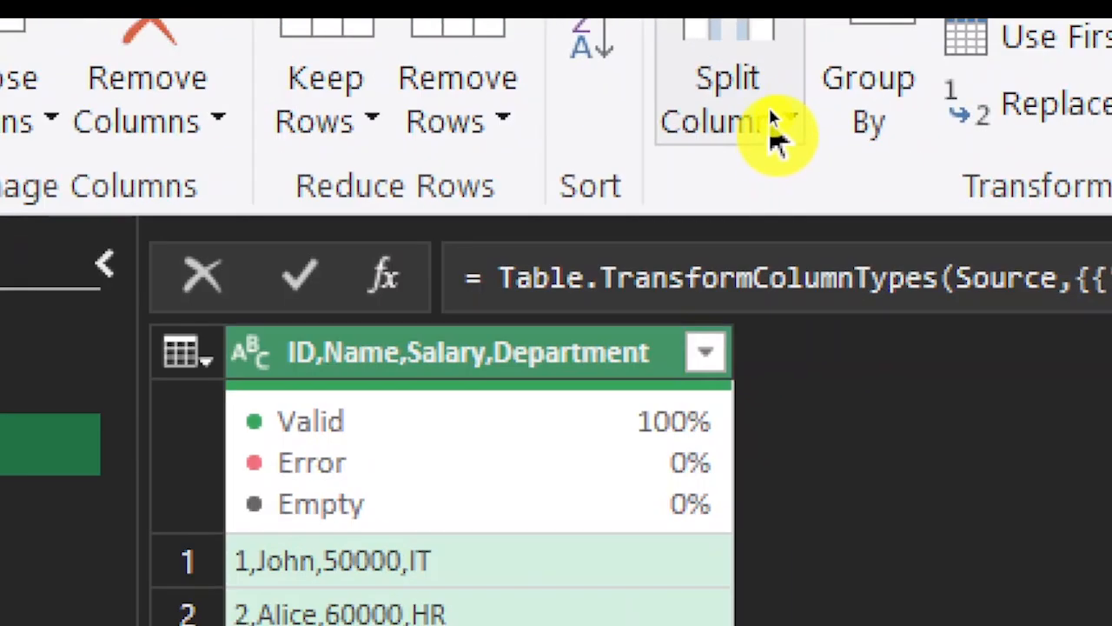
{"action": "left_click", "coordinate": [768, 111]}
{"action": "left_click", "coordinate": [878, 187]}
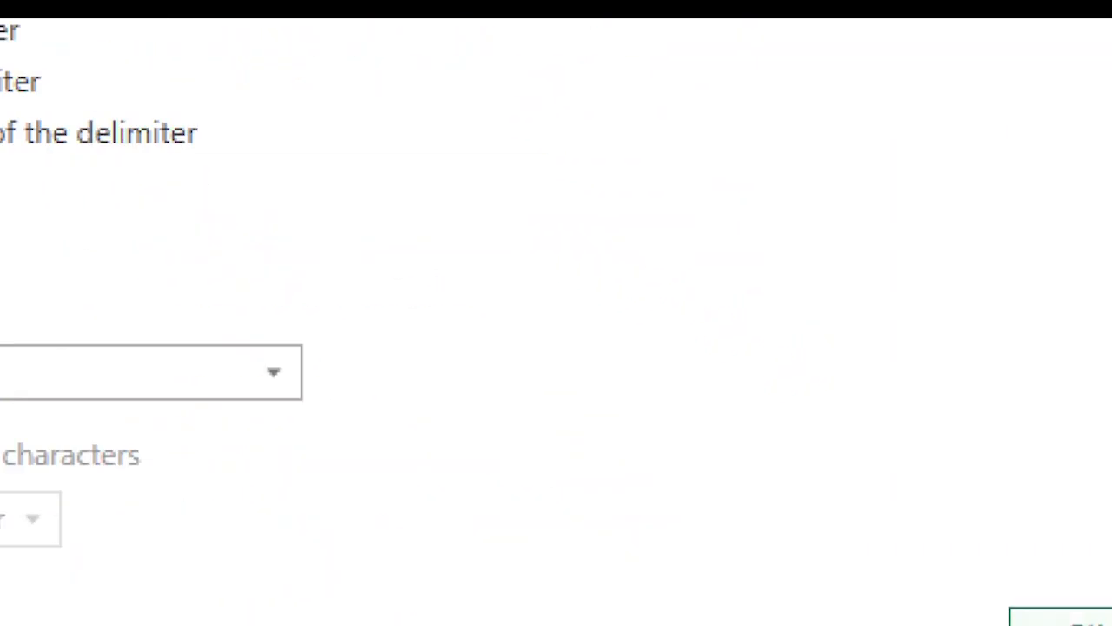
{"action": "left_click", "coordinate": [1060, 616]}
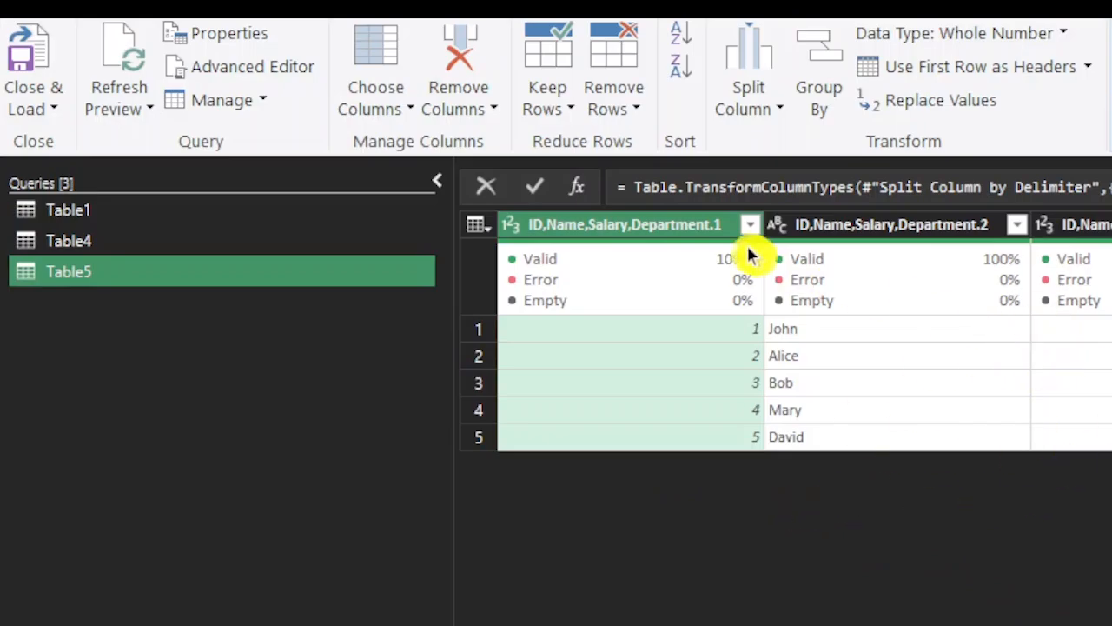
Step: Rename the first three split columns as ID, Name and Salary
{"action": "double_click", "coordinate": [665, 228]}
{"action": "type", "text": "ID"}
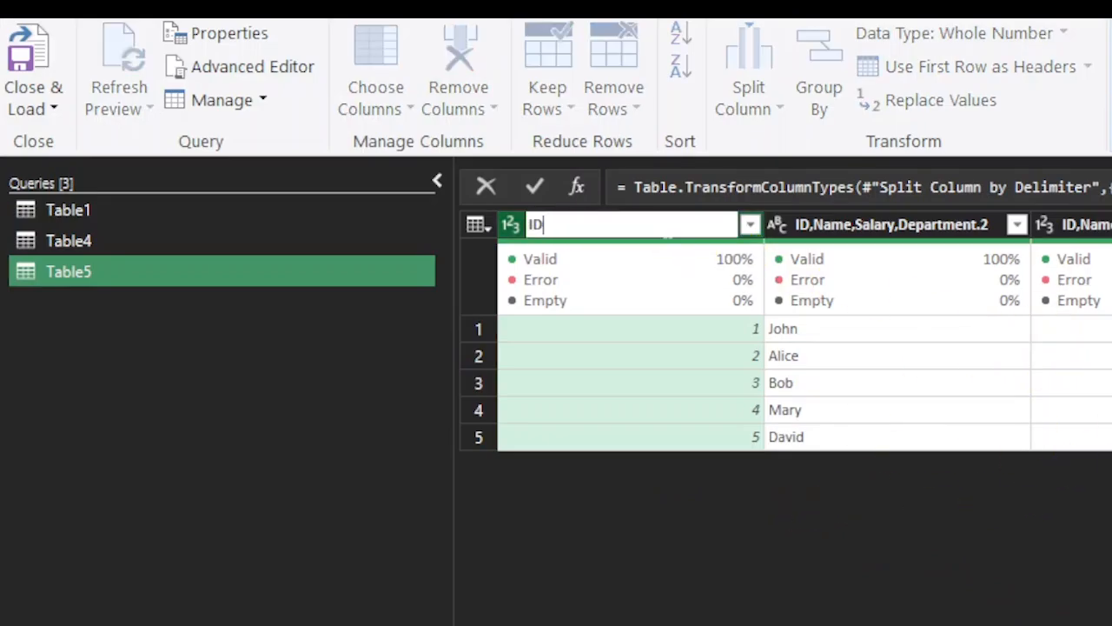
{"action": "double_click", "coordinate": [906, 225]}
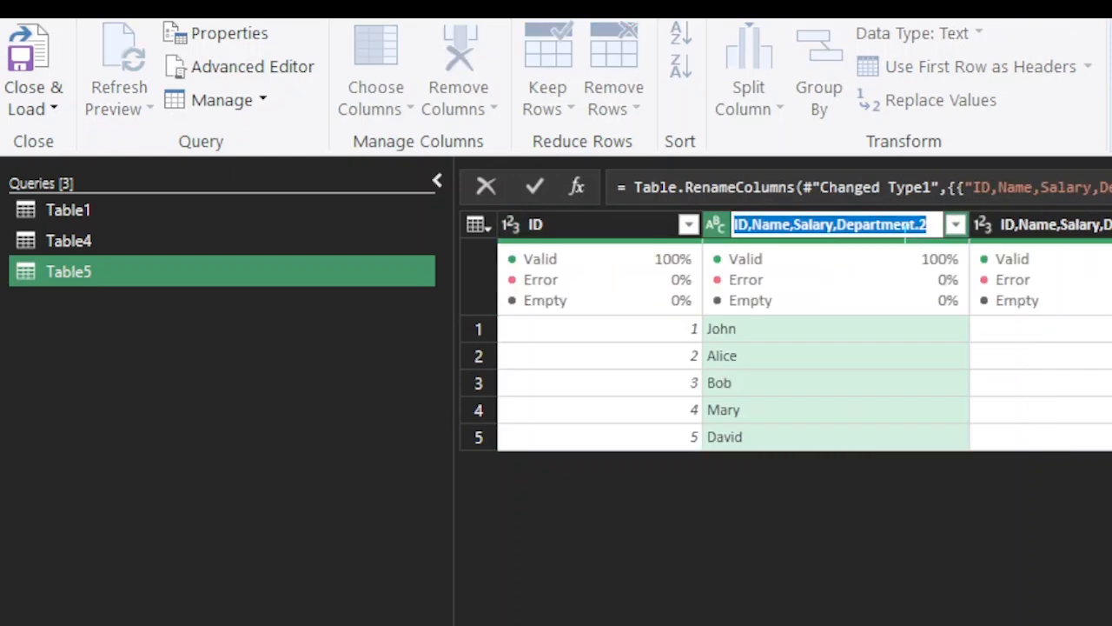
{"action": "type", "text": "Name"}
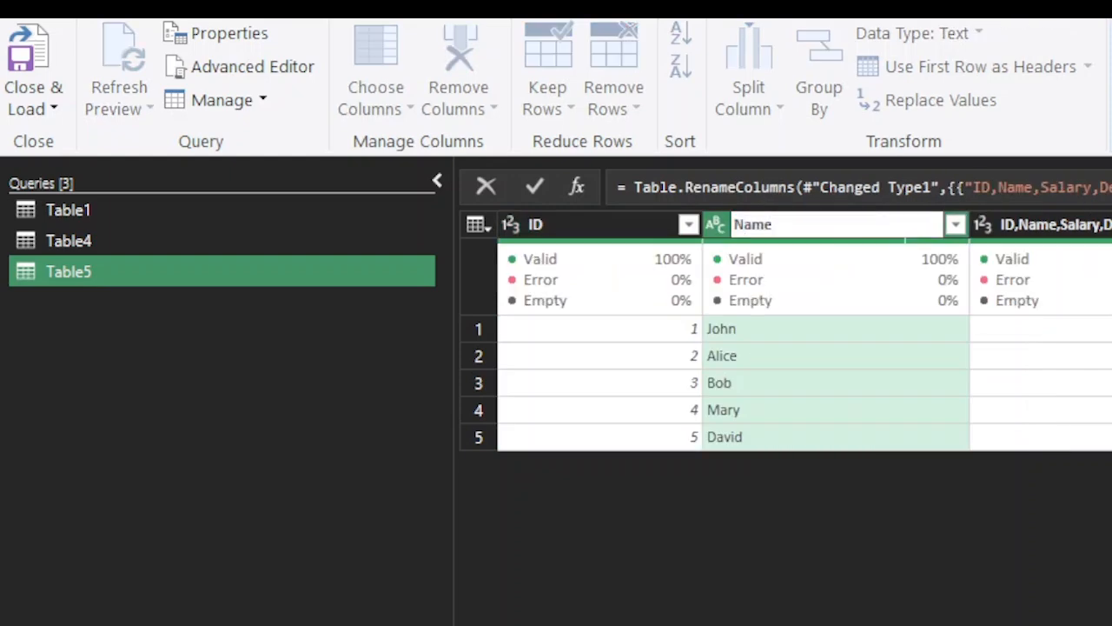
{"action": "double_click", "coordinate": [1043, 228]}
{"action": "type", "text": "Sa;lary"}
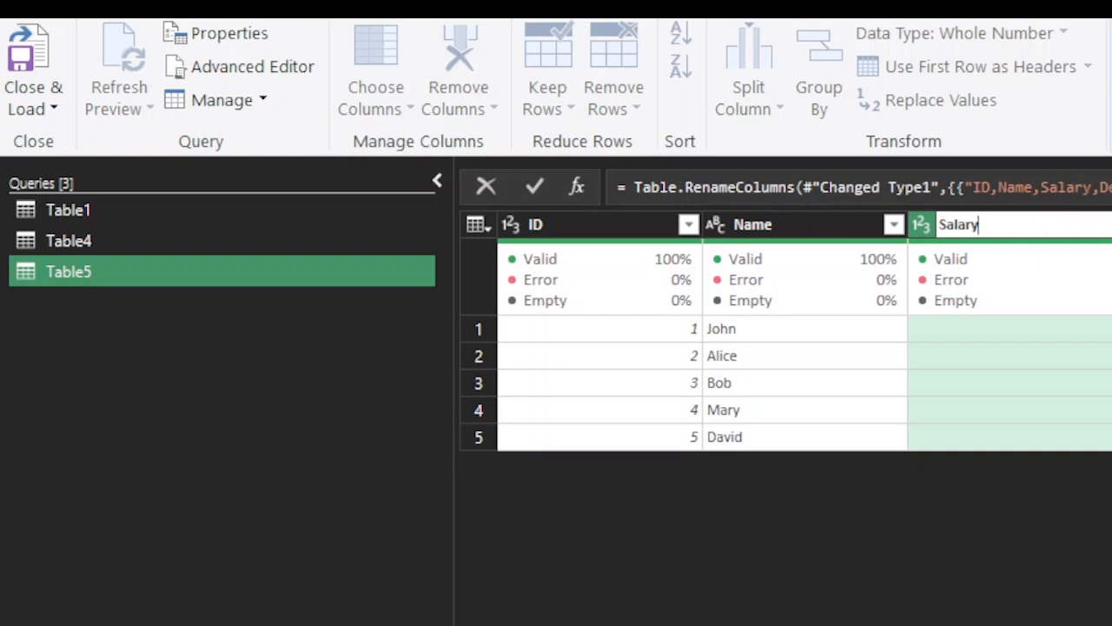
{"action": "key", "text": "Return"}
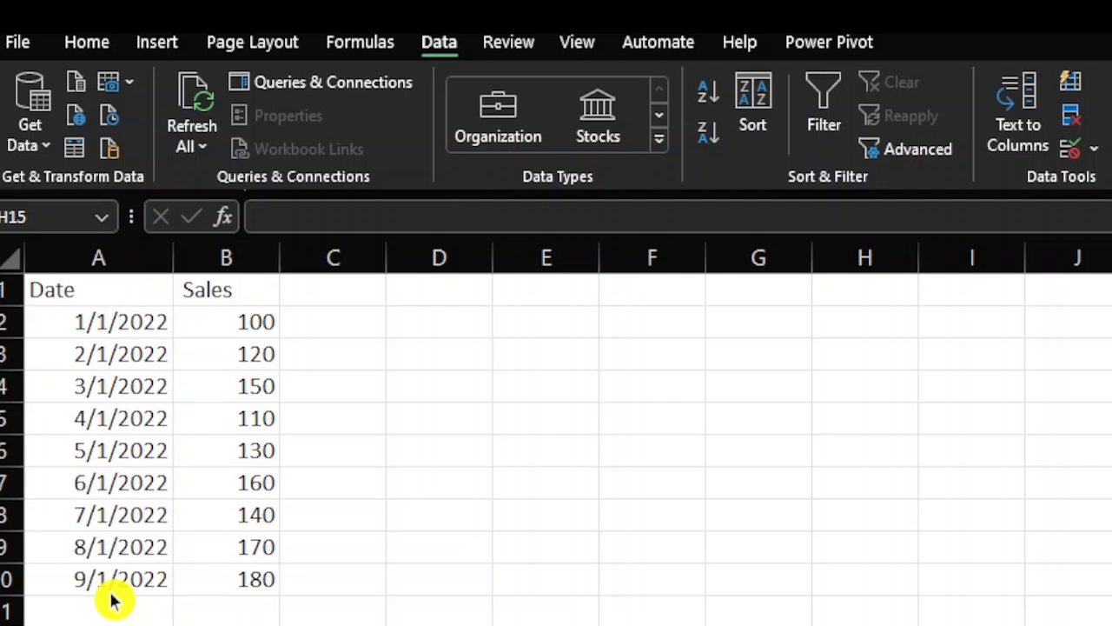
Step: Create a forecast sheet with a line chart from the Date and Sales data in A1:B10, with the forecast ending 3/1/2023
{"action": "left_click_drag", "start_coordinate": [81, 290], "coordinate": [238, 568]}
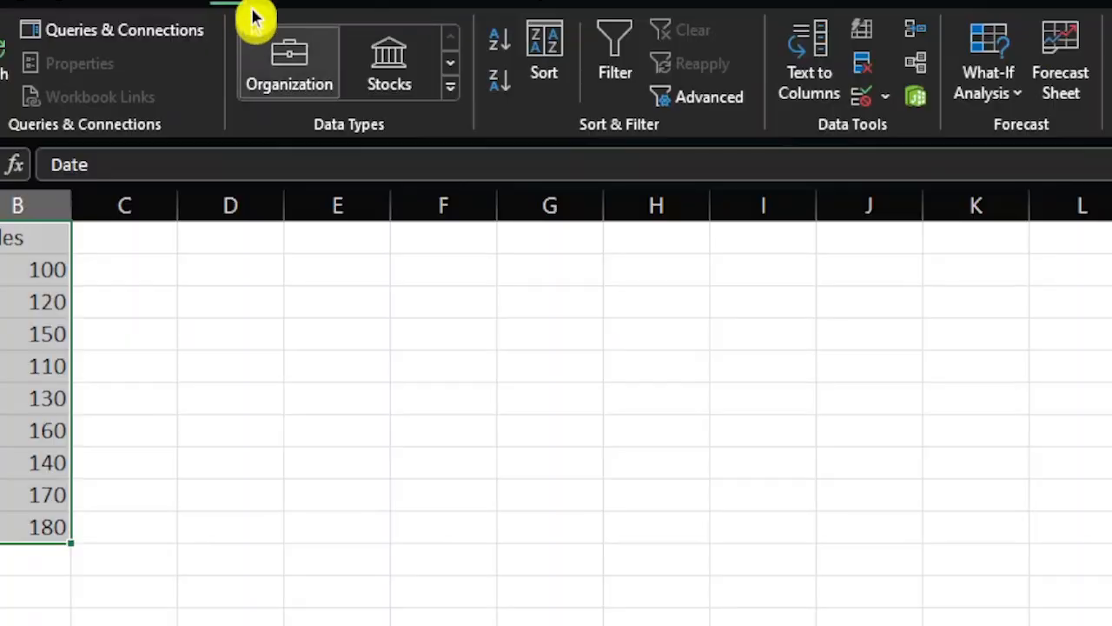
{"action": "scroll", "coordinate": [217, 6], "scroll_direction": "up", "scroll_amount": 2}
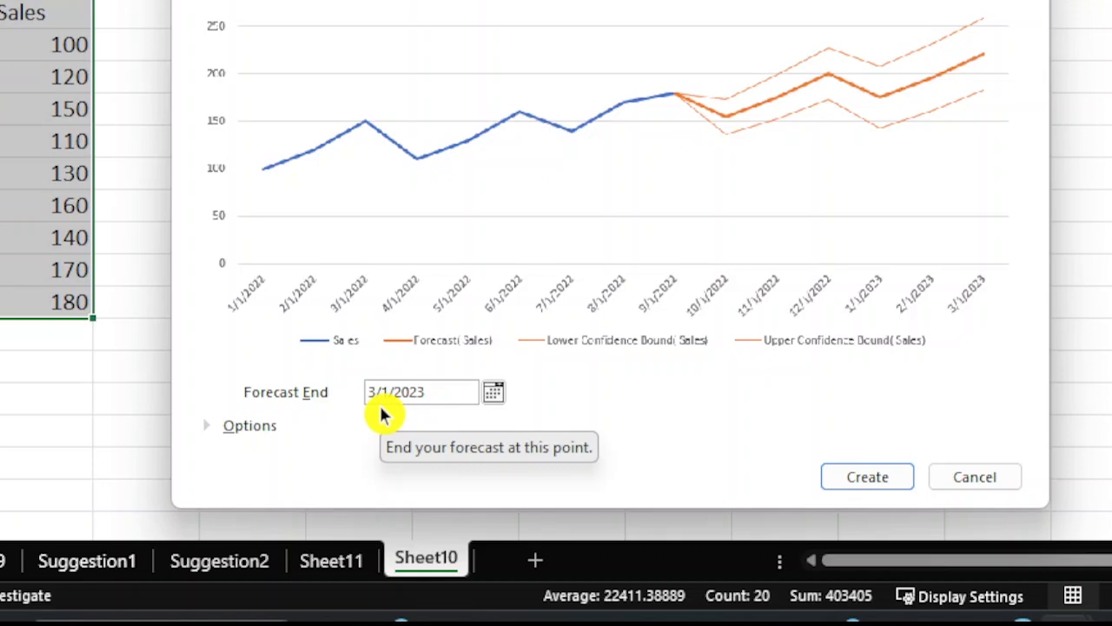
{"action": "left_click", "coordinate": [230, 428]}
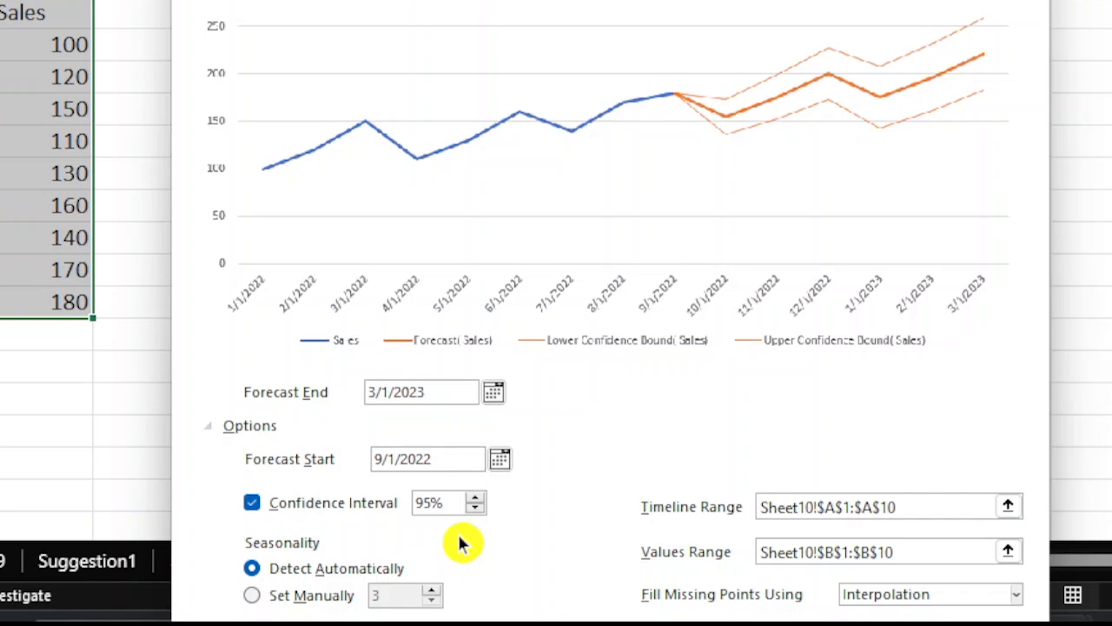
{"action": "left_click", "coordinate": [244, 430]}
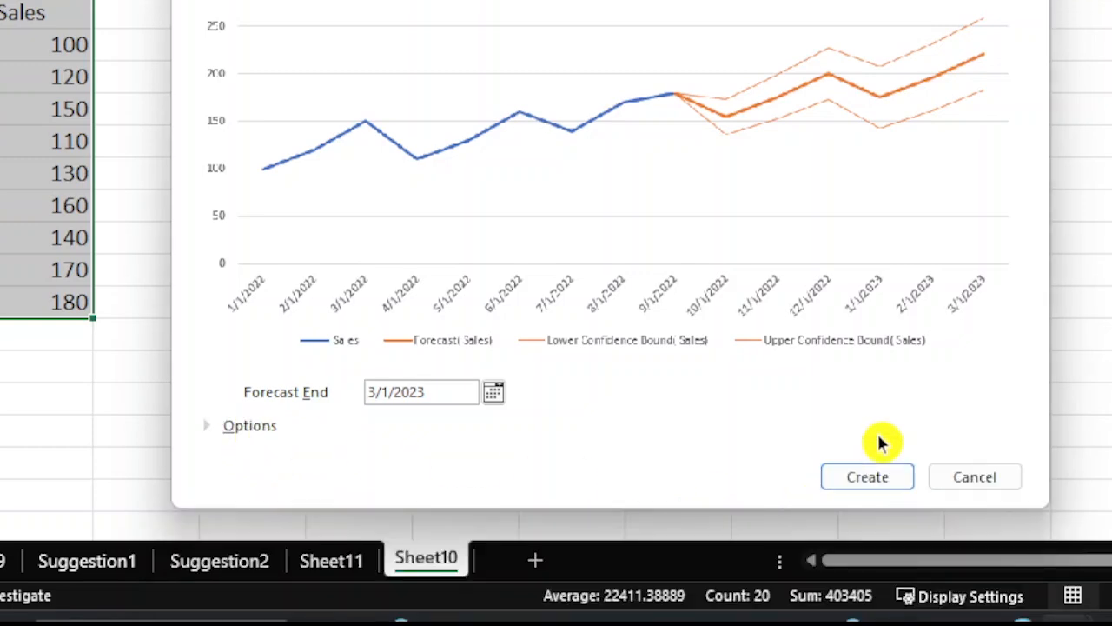
{"action": "left_click", "coordinate": [877, 489]}
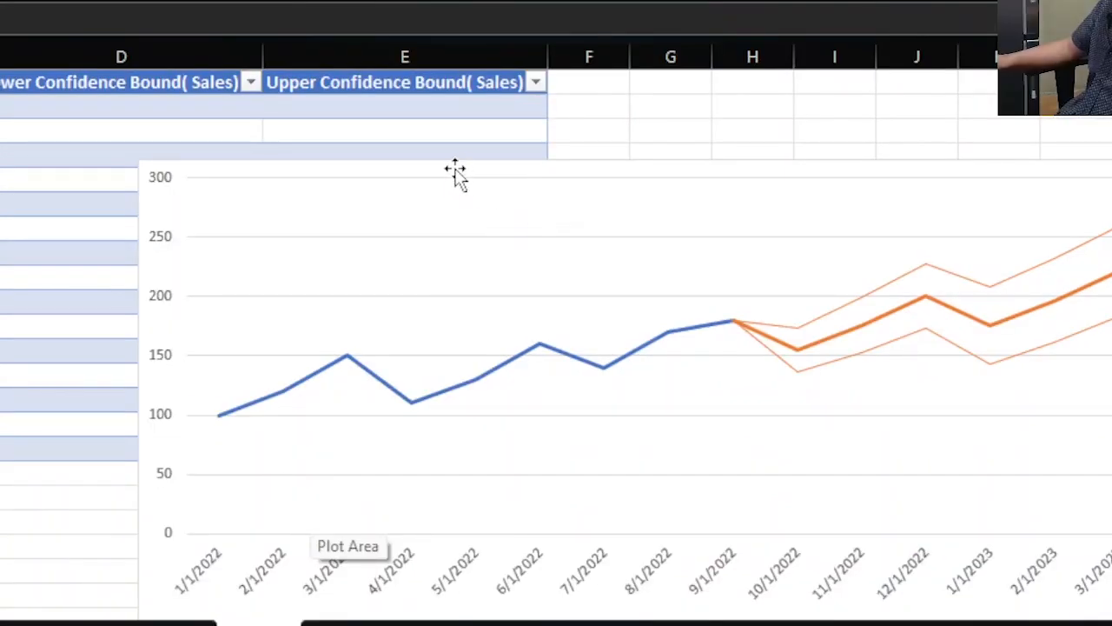
Step: Move the forecast chart off the forecast table into the empty columns starting at column F
{"action": "left_click_drag", "start_coordinate": [455, 173], "coordinate": [881, 74]}
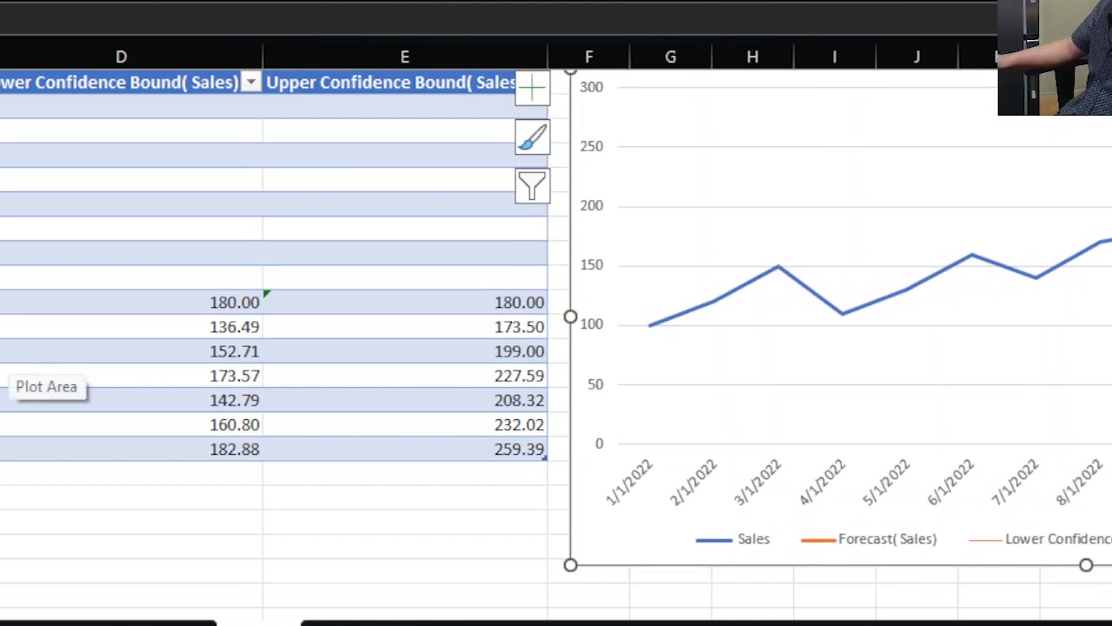
{"action": "left_click_drag", "start_coordinate": [721, 621], "coordinate": [726, 620]}
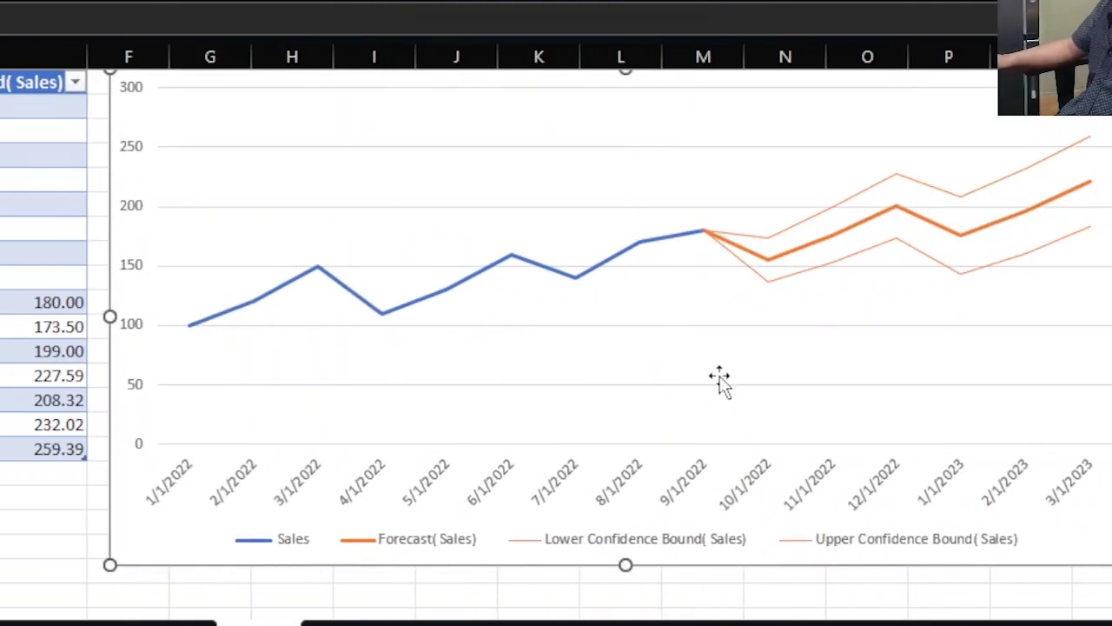